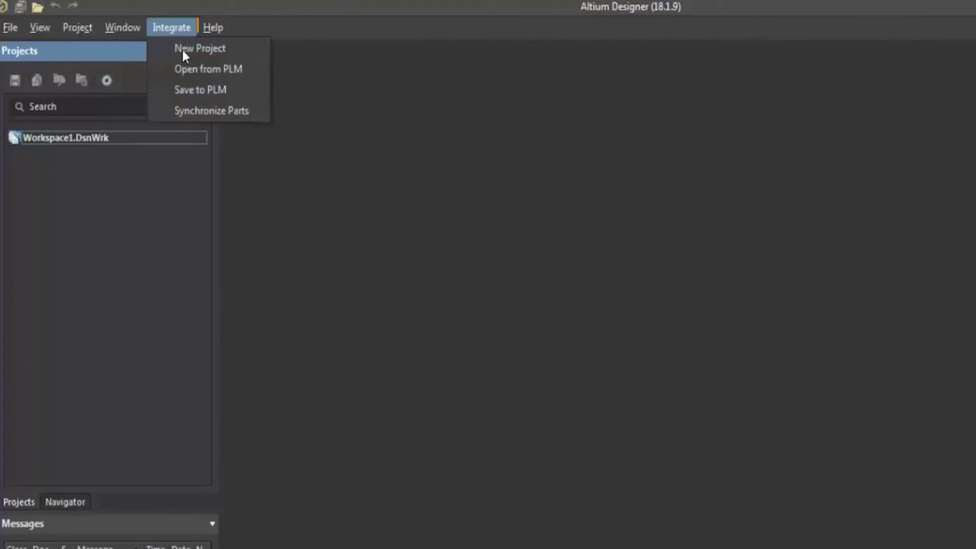
- Name a new PLM project Video_01 with the Altium_demo_project schematic and Altium_demo_board layout
{"action": "left_click", "coordinate": [254, 50]}
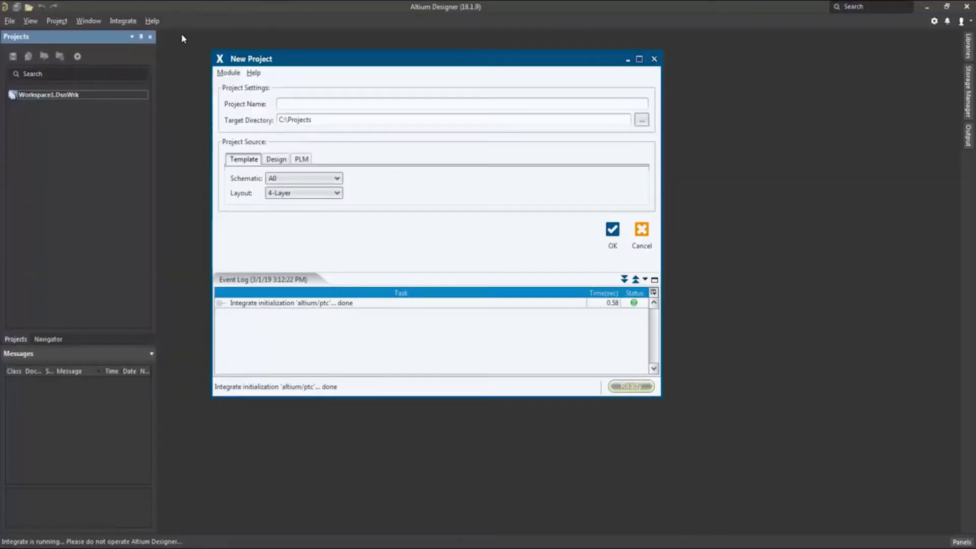
{"action": "type", "text": "Video_01"}
{"action": "left_click", "coordinate": [337, 178]}
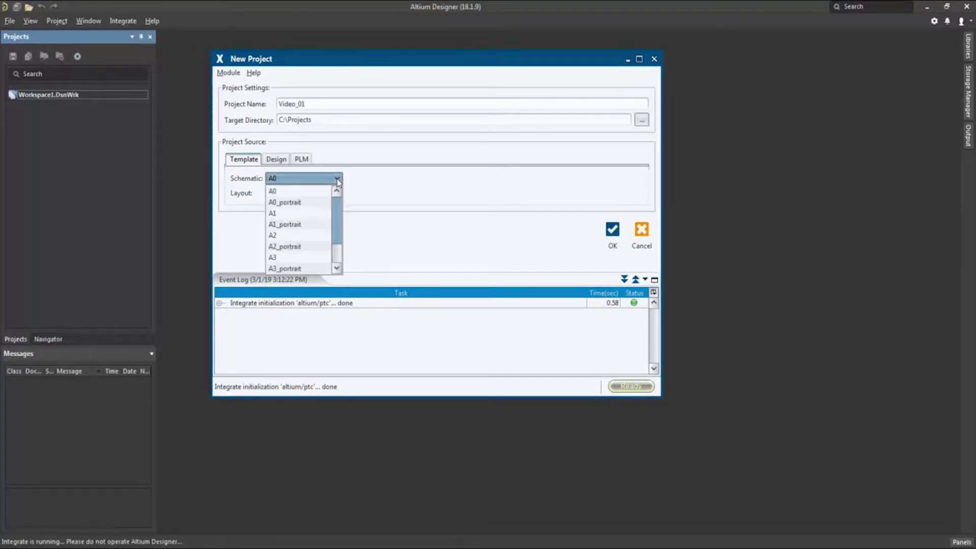
{"action": "left_click_drag", "start_coordinate": [336, 222], "coordinate": [338, 256]}
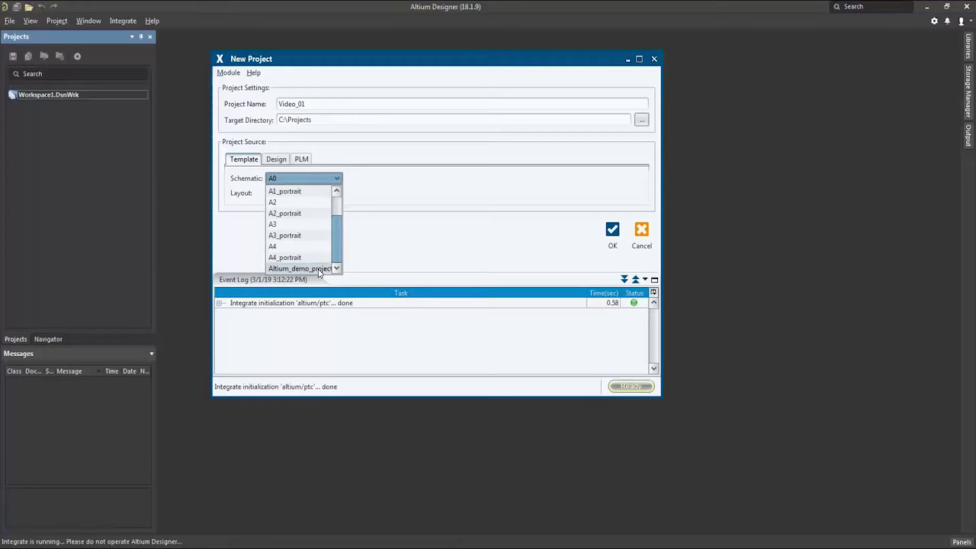
{"action": "left_click", "coordinate": [319, 269]}
{"action": "left_click", "coordinate": [337, 193]}
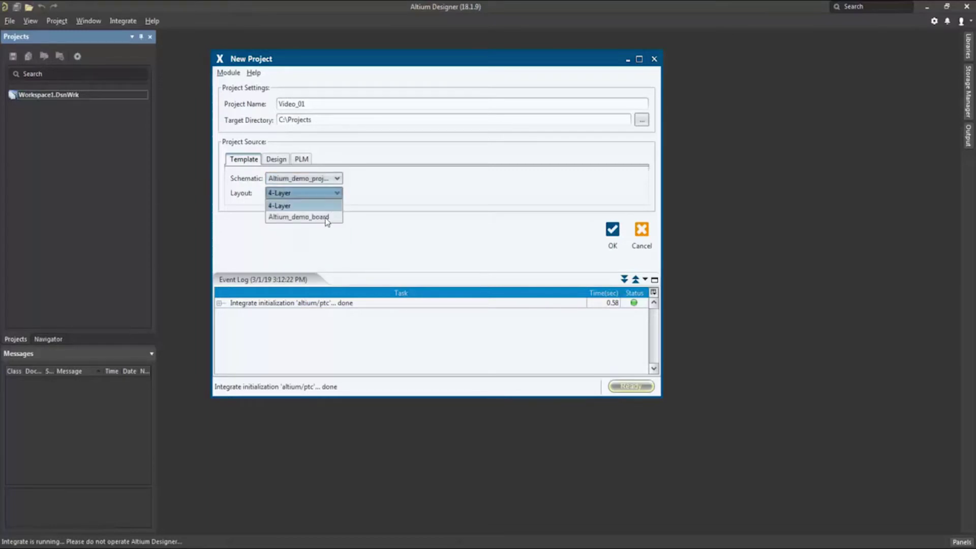
{"action": "left_click", "coordinate": [326, 217]}
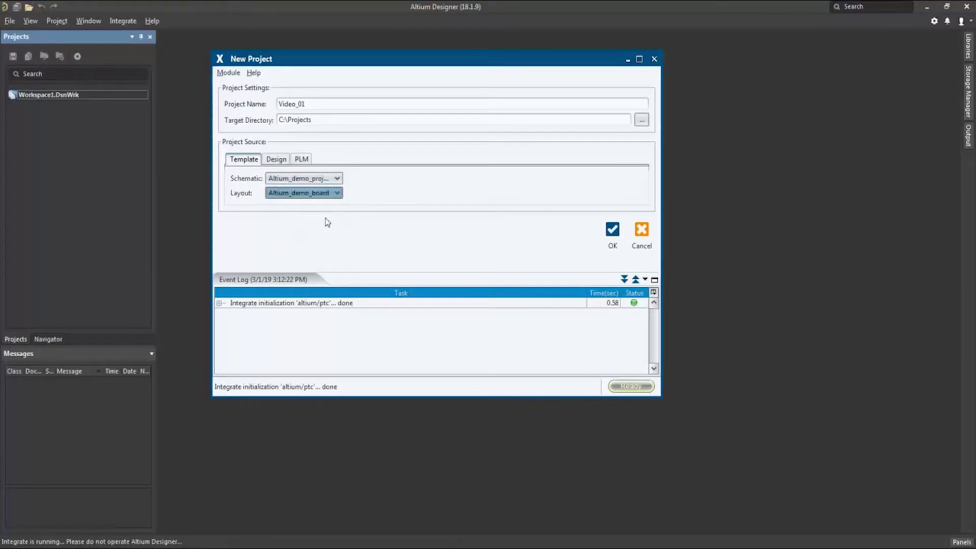
- Create the Video_01 project, open Mini_USB_Socket.SchDoc, and bring up the Integrate menu
{"action": "left_click", "coordinate": [613, 230]}
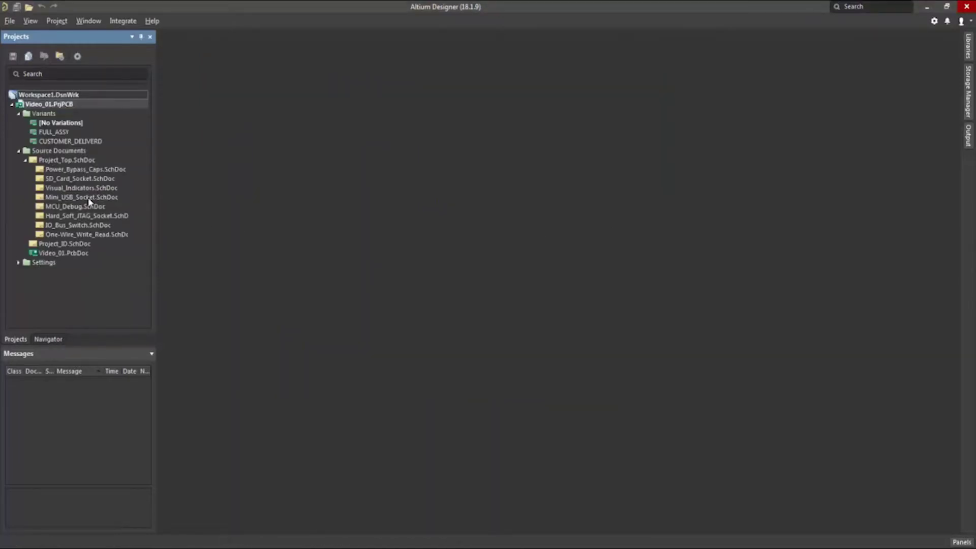
{"action": "double_click", "coordinate": [90, 198]}
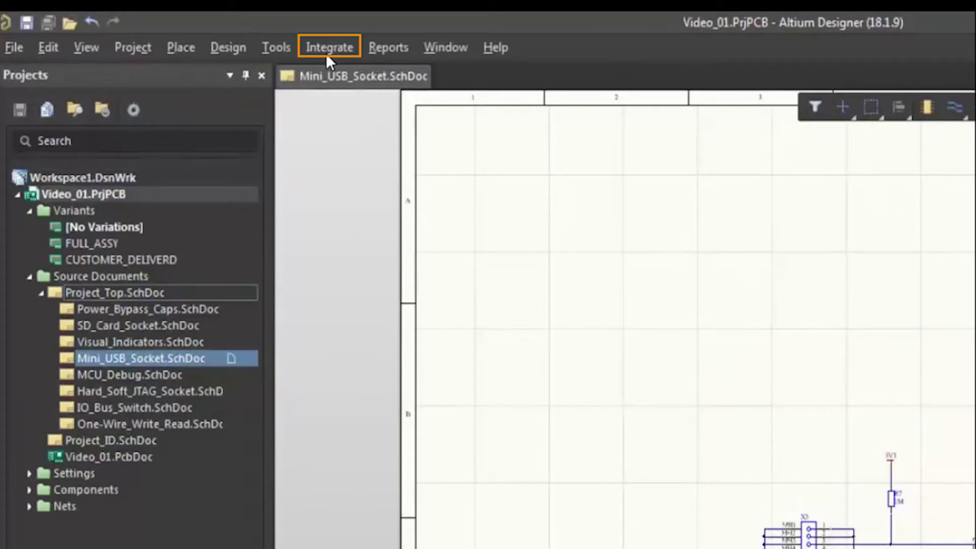
{"action": "left_click", "coordinate": [329, 53]}
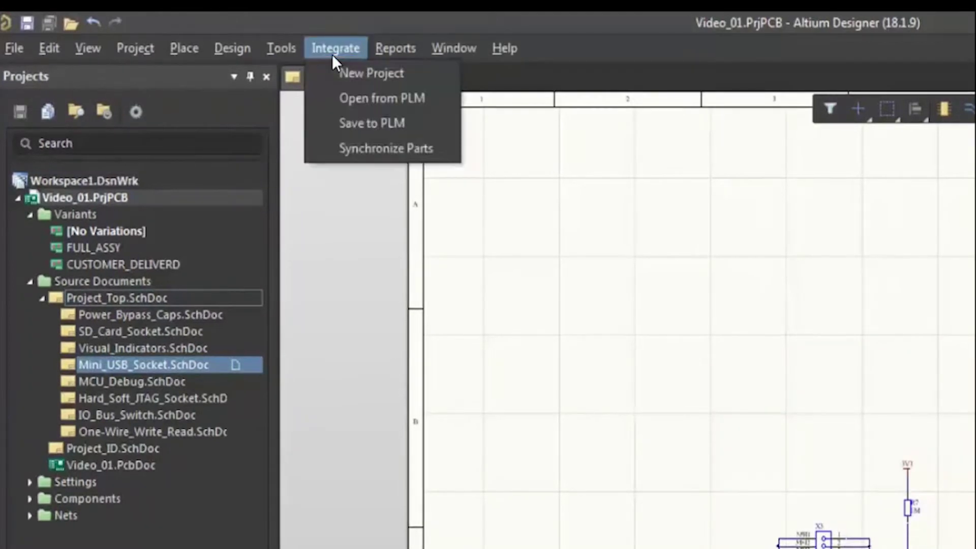
- Start Save to PLM and assign PRODUCT_01/ECAD Designs as the save context
{"action": "left_click", "coordinate": [425, 124]}
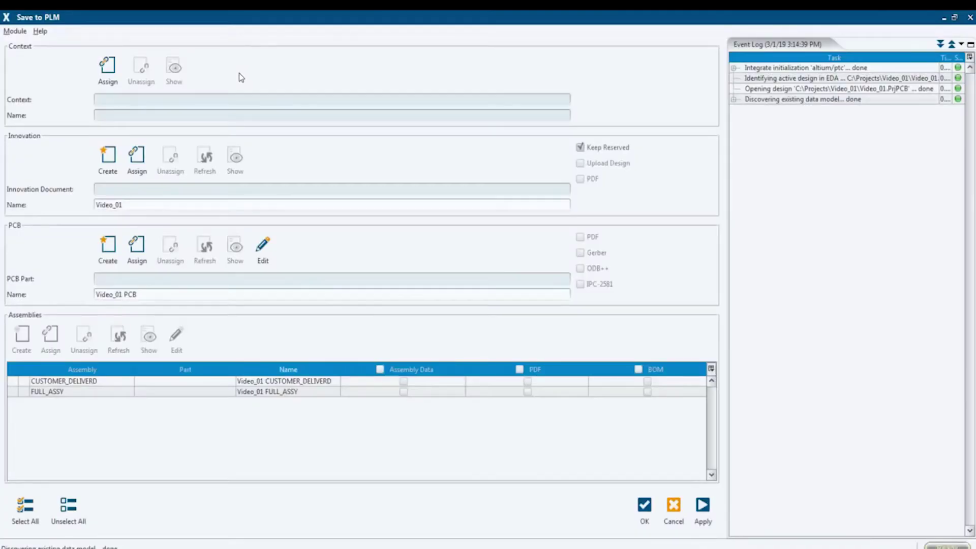
{"action": "left_click", "coordinate": [108, 66]}
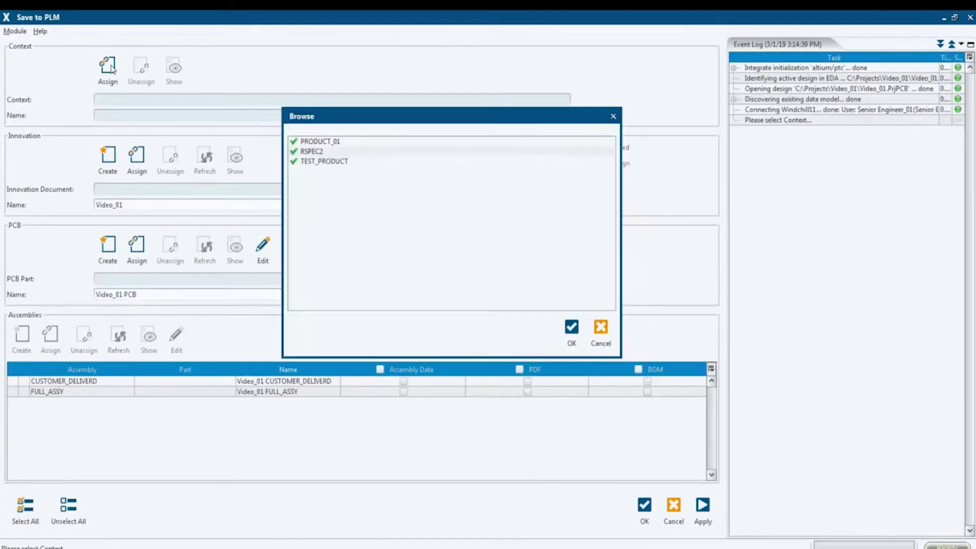
{"action": "left_click", "coordinate": [330, 142]}
{"action": "double_click", "coordinate": [333, 146]}
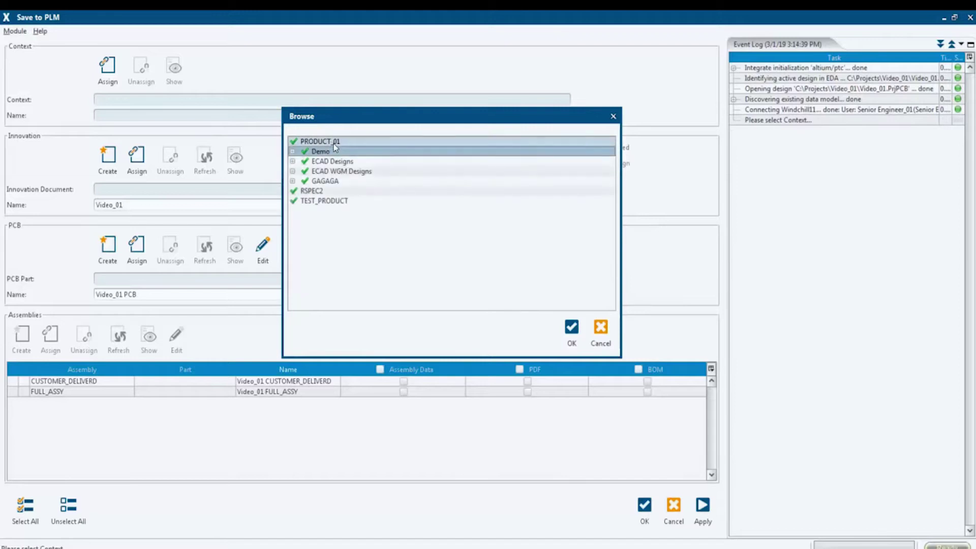
{"action": "left_click", "coordinate": [353, 160]}
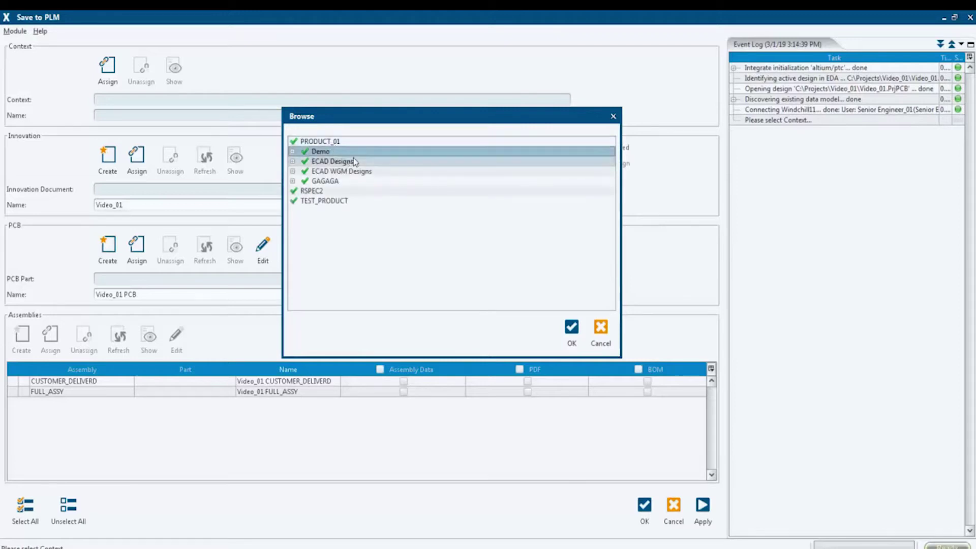
{"action": "left_click", "coordinate": [572, 327]}
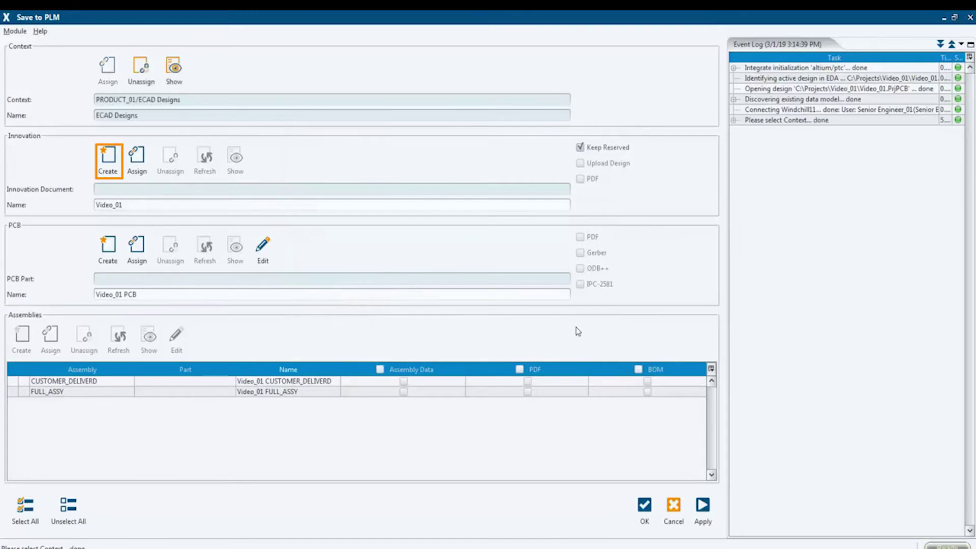
- Create the innovation, the PCB, and the CUSTOMER_DELIVERD and FULL_ASSY assembly parts in Windchill
{"action": "left_click", "coordinate": [113, 162]}
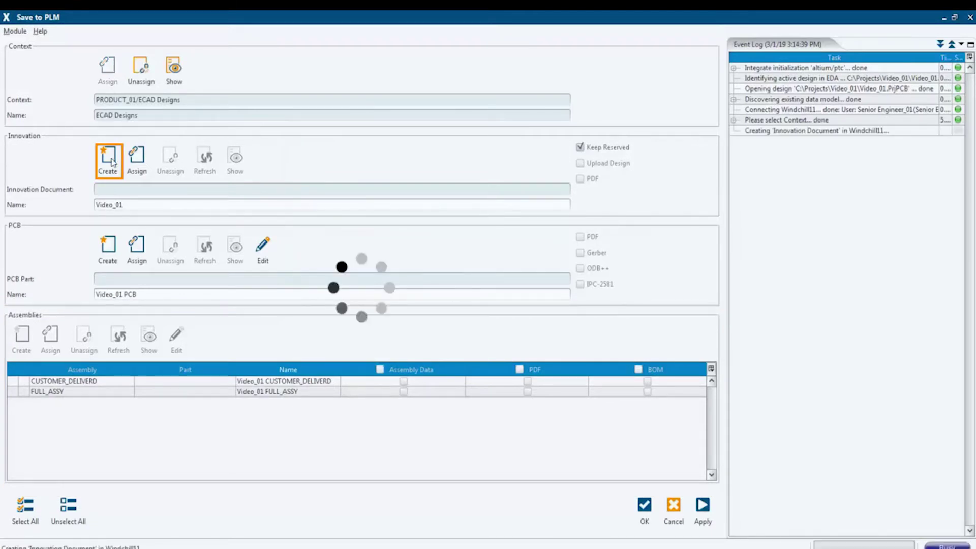
{"action": "left_click", "coordinate": [110, 245]}
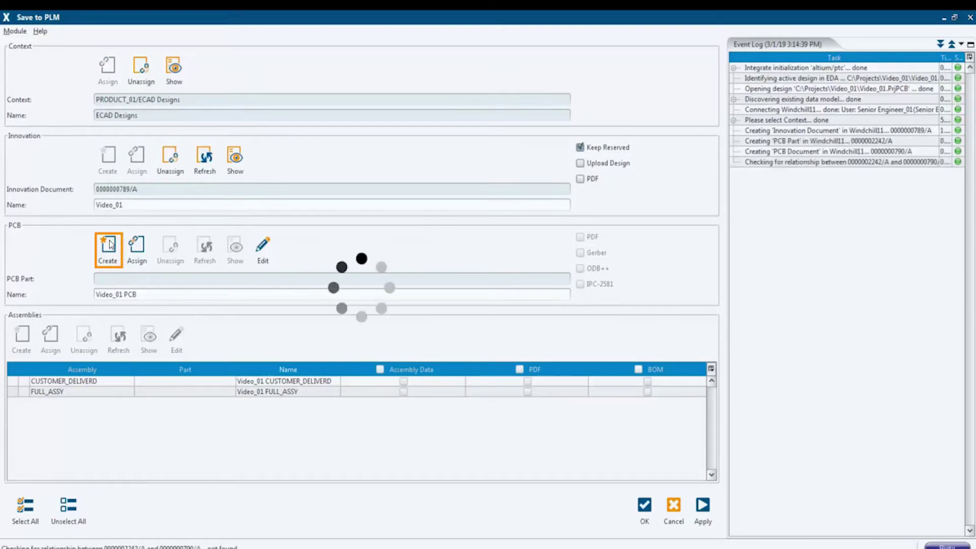
{"action": "left_click", "coordinate": [16, 380]}
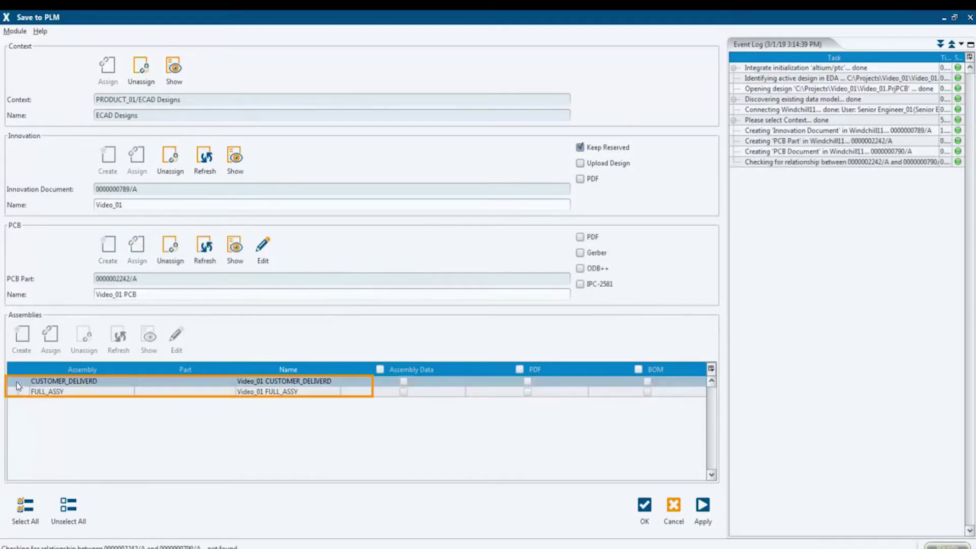
{"action": "left_click", "coordinate": [18, 391], "text": "shift"}
{"action": "left_click", "coordinate": [23, 336]}
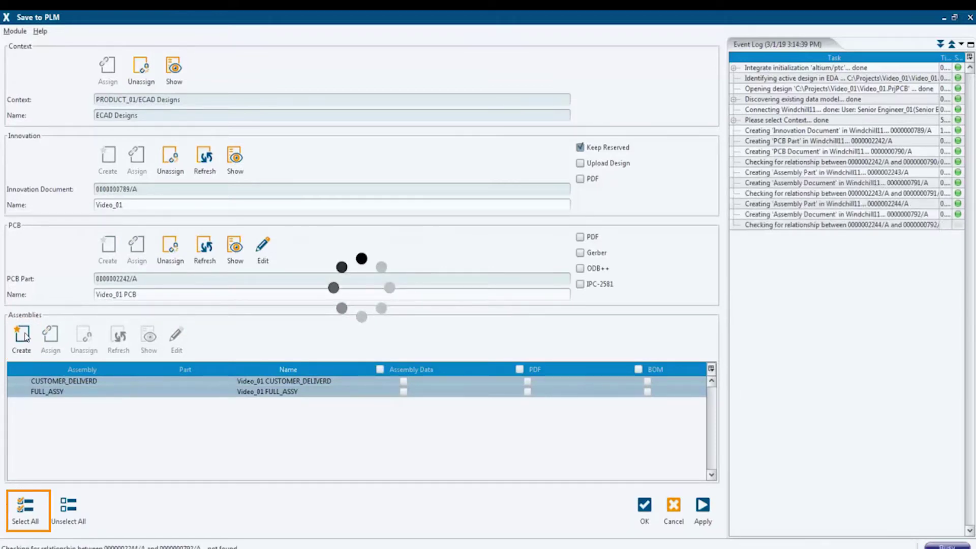
- Select all outputs except the innovation PDF and save everything to PLM
{"action": "left_click", "coordinate": [26, 508]}
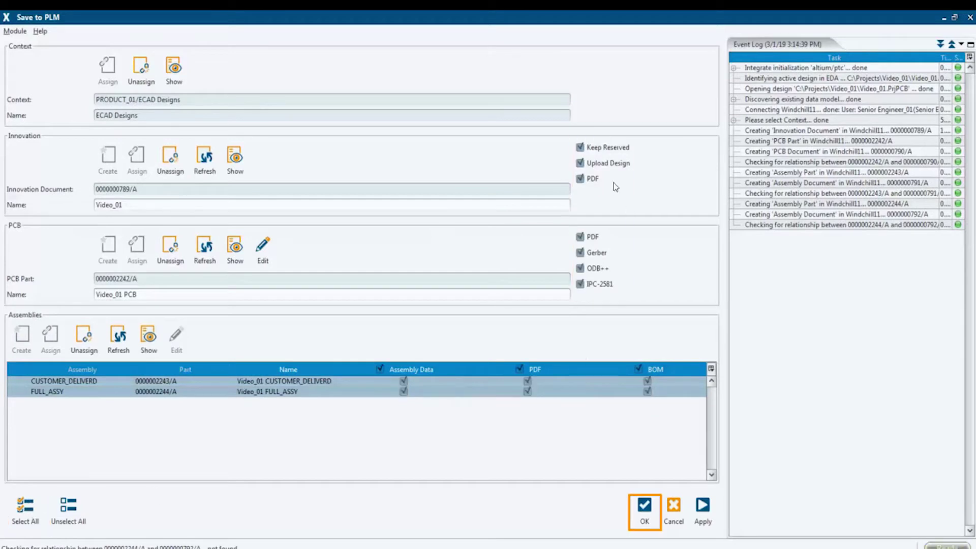
{"action": "left_click", "coordinate": [591, 179]}
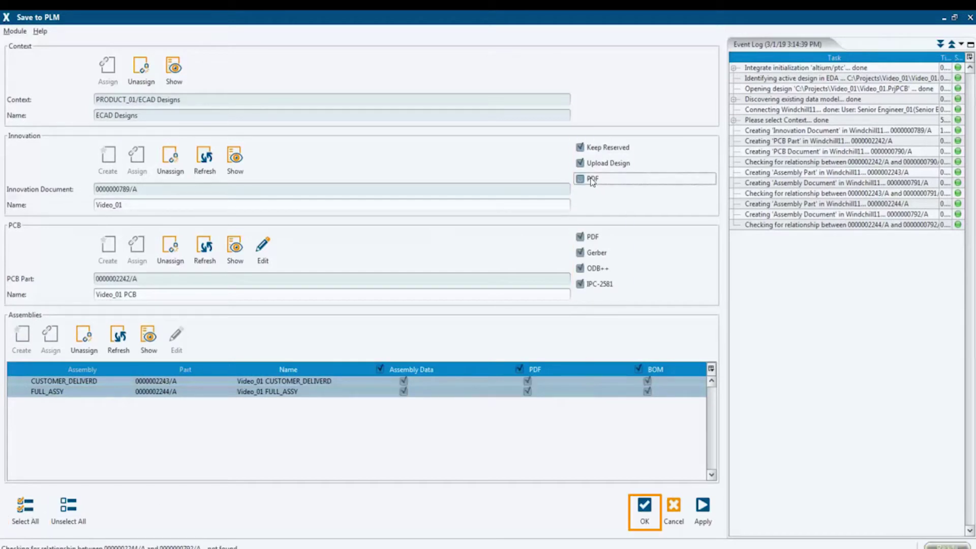
{"action": "left_click", "coordinate": [607, 289]}
{"action": "left_click", "coordinate": [607, 290]}
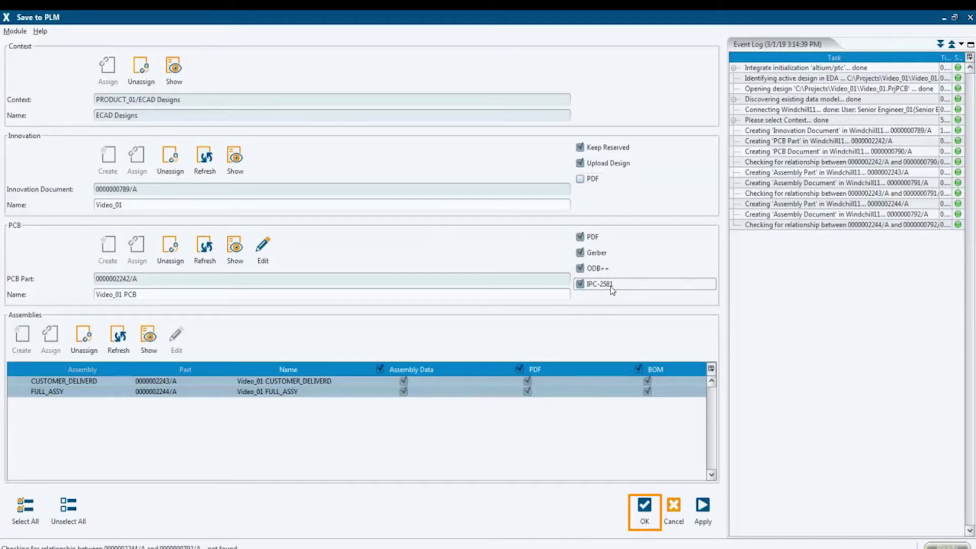
{"action": "left_click", "coordinate": [645, 506]}
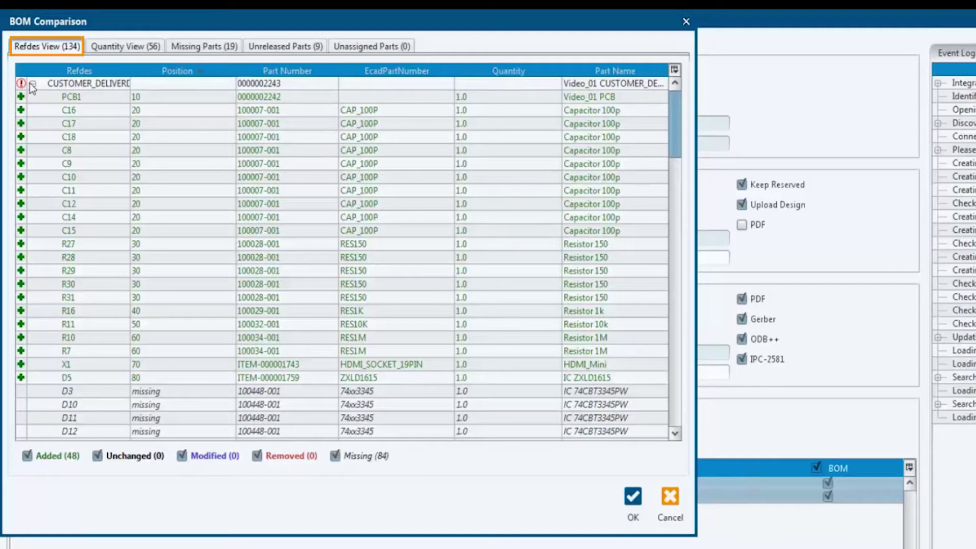
- Review the BOM comparison's assembly tree and part-number view, hiding missing parts
{"action": "left_click", "coordinate": [32, 83]}
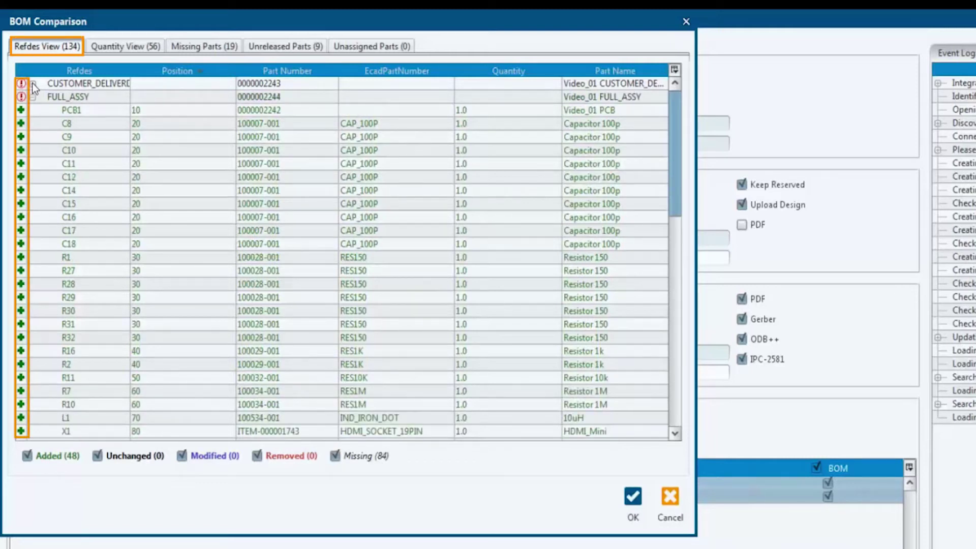
{"action": "left_click", "coordinate": [32, 84]}
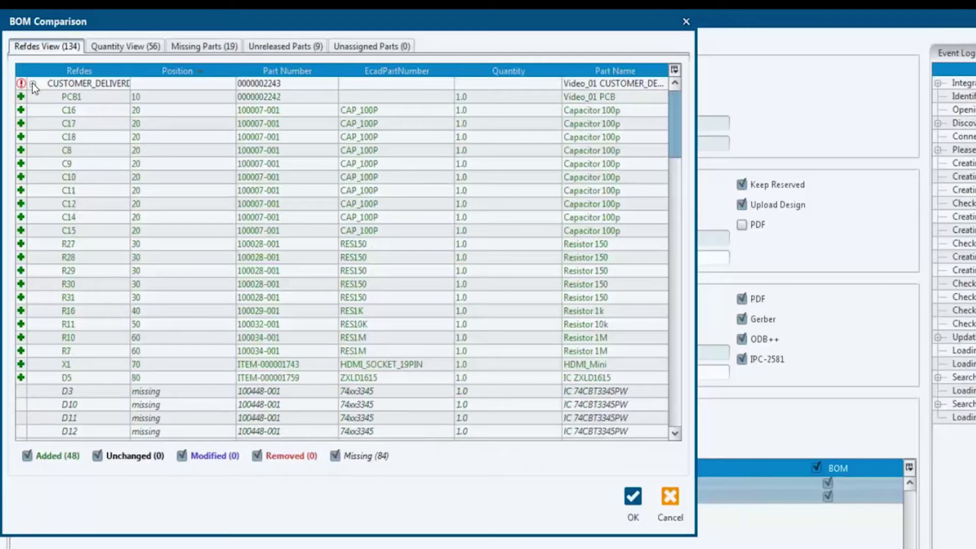
{"action": "left_click", "coordinate": [112, 50]}
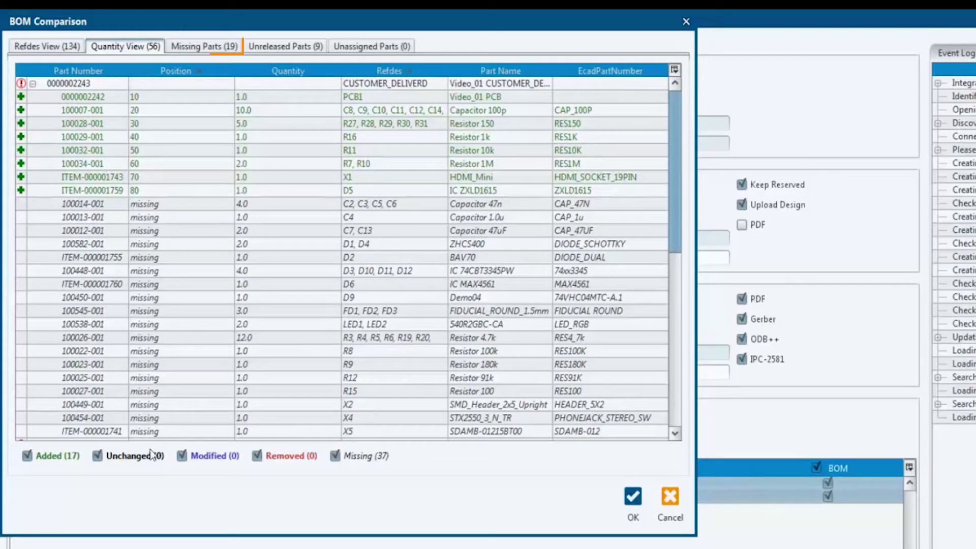
{"action": "left_click", "coordinate": [380, 461]}
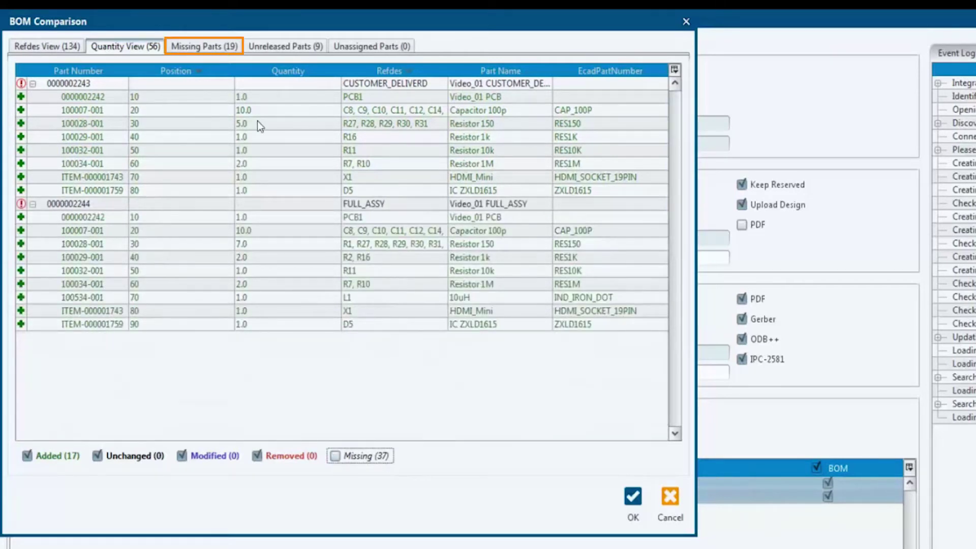
- Check the missing, unreleased and unassigned part lists, then accept the BOM despite the missing-parts warning
{"action": "left_click", "coordinate": [203, 47]}
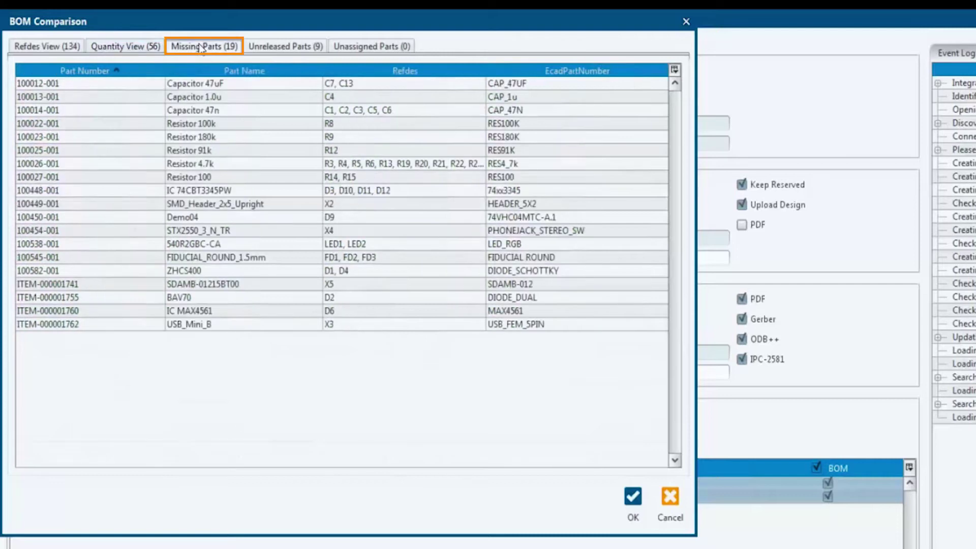
{"action": "left_click", "coordinate": [283, 46]}
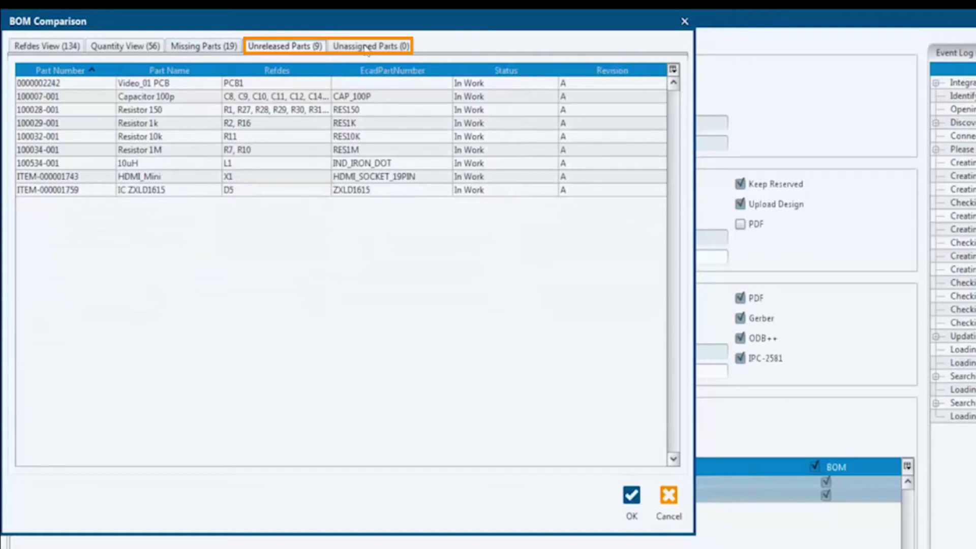
{"action": "left_click", "coordinate": [367, 47]}
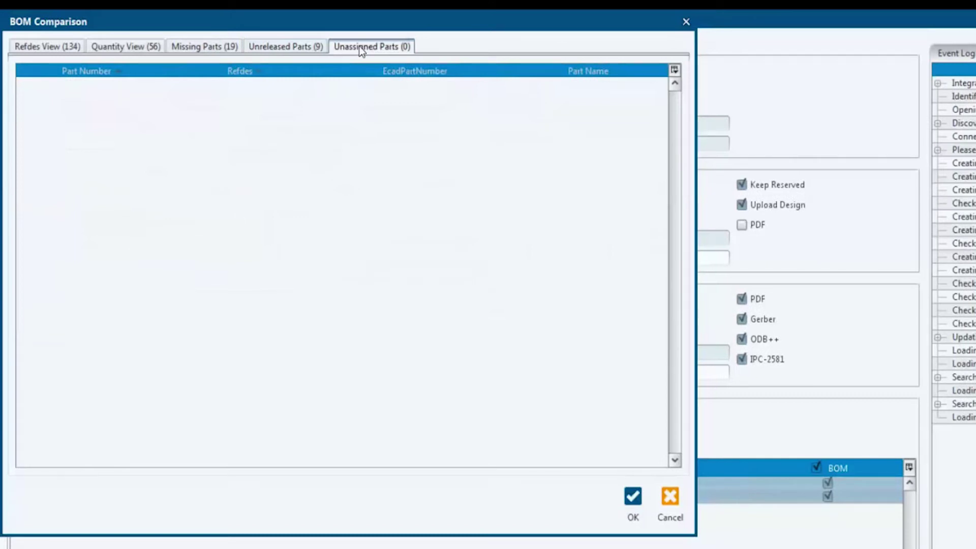
{"action": "left_click", "coordinate": [51, 46]}
{"action": "left_click", "coordinate": [630, 497]}
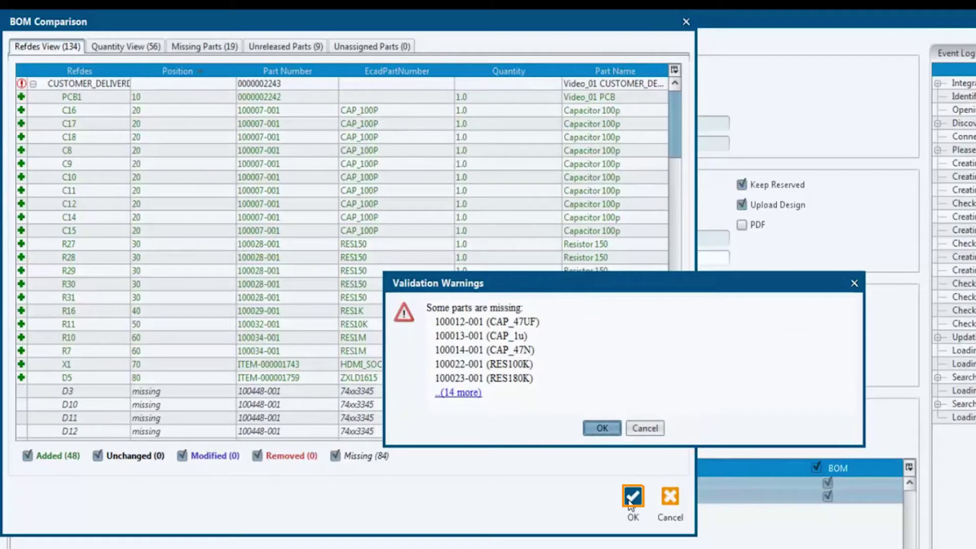
{"action": "left_click", "coordinate": [584, 428]}
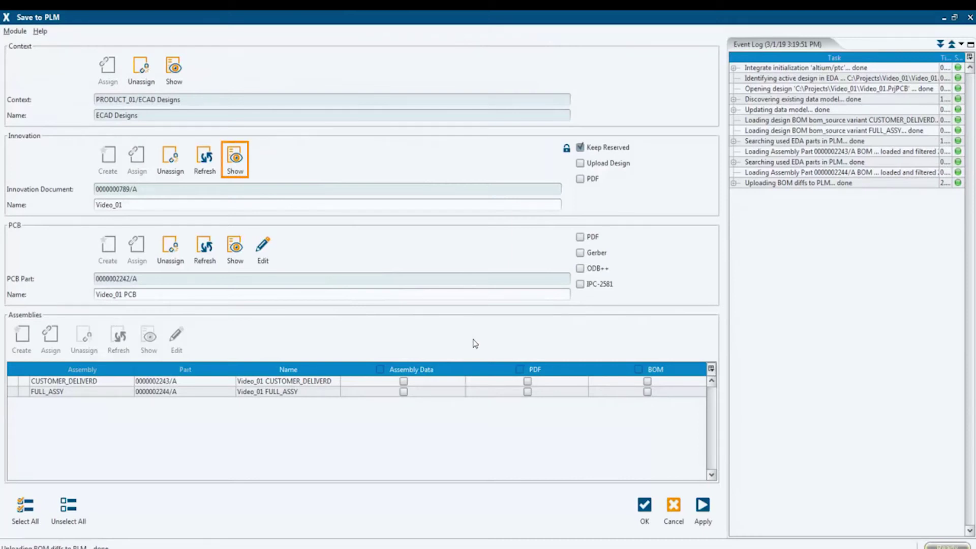
- Go from the schematic's related objects to the Video_01 PCB attachments and download the IPC-2581 file
{"action": "left_click", "coordinate": [233, 158]}
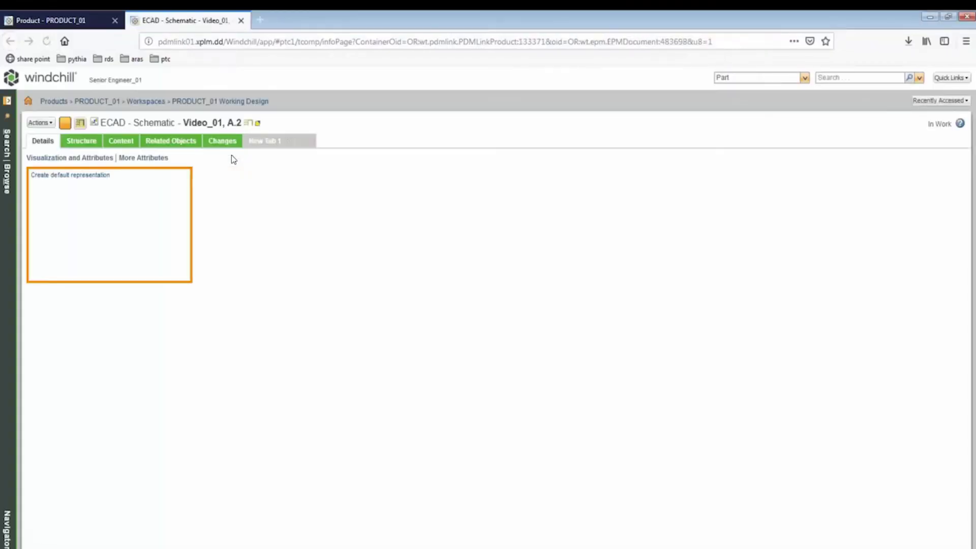
{"action": "left_click", "coordinate": [191, 145]}
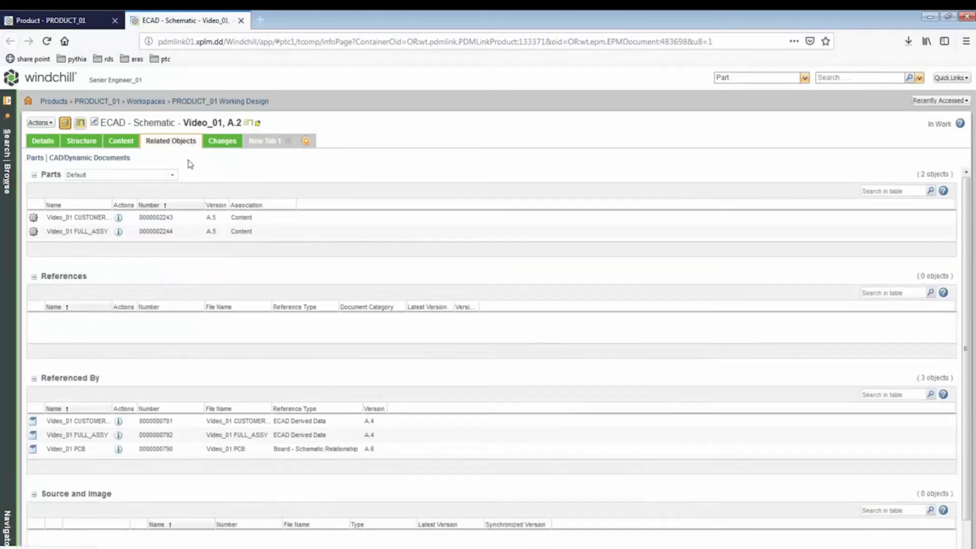
{"action": "left_click", "coordinate": [119, 449]}
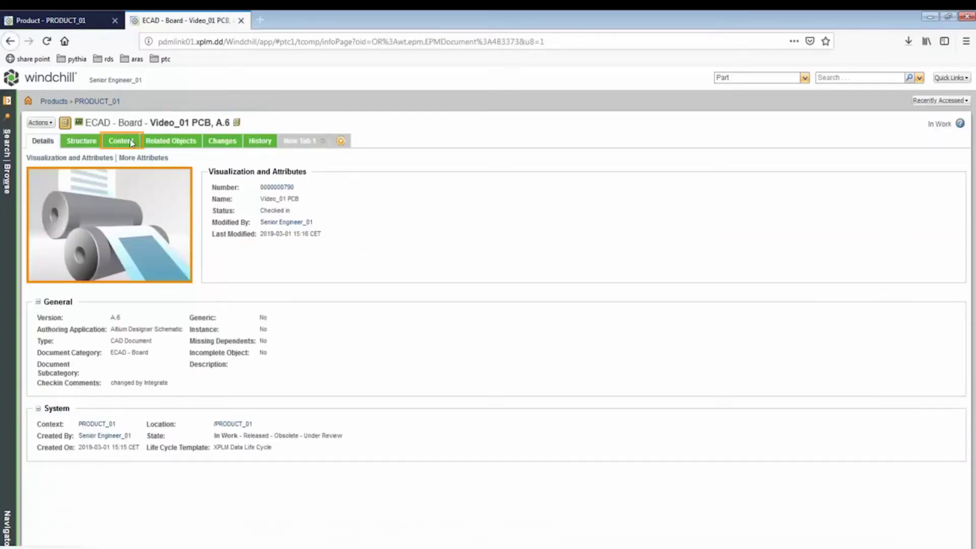
{"action": "left_click", "coordinate": [131, 142]}
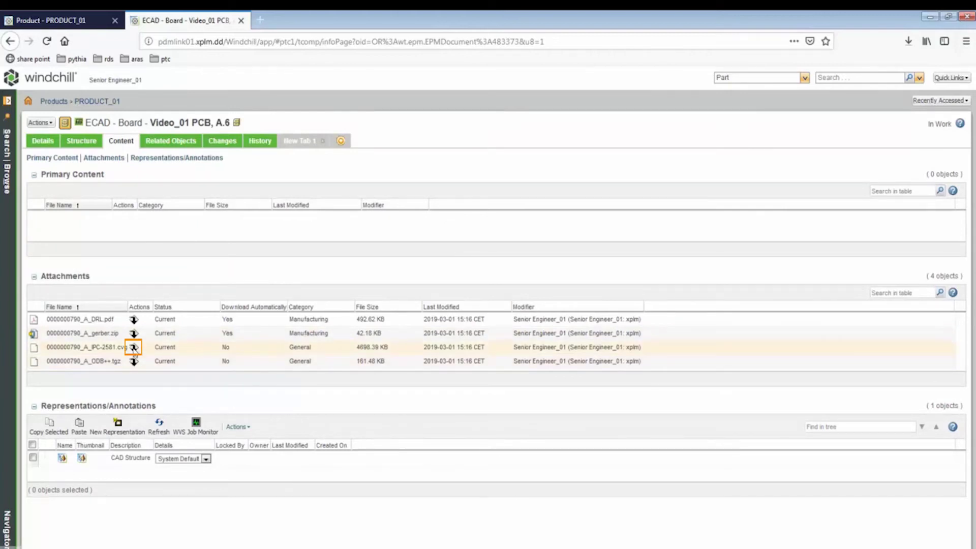
{"action": "left_click", "coordinate": [134, 348]}
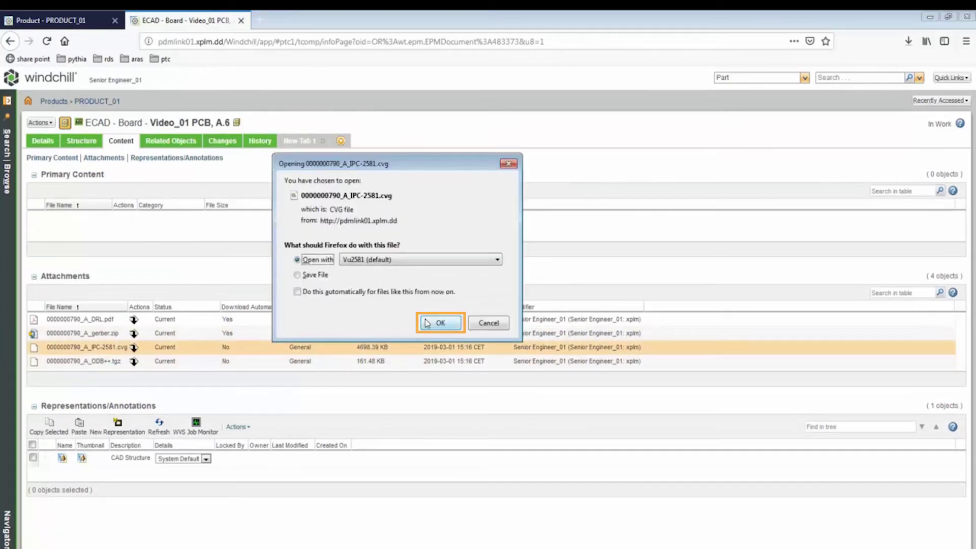
- Open the IPC-2581 file in Vu2581, dismiss the import events, and zoom into the board
{"action": "left_click", "coordinate": [427, 323]}
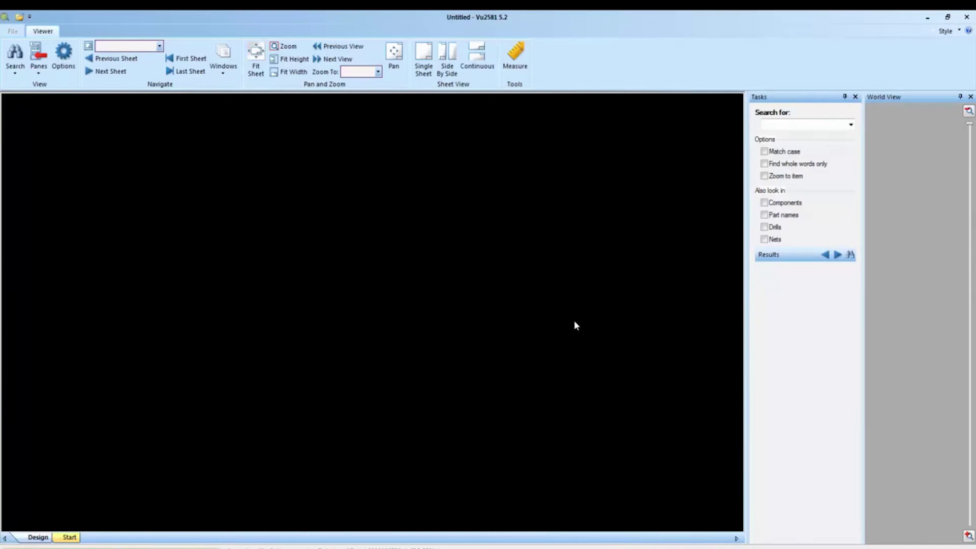
{"action": "left_click", "coordinate": [623, 262]}
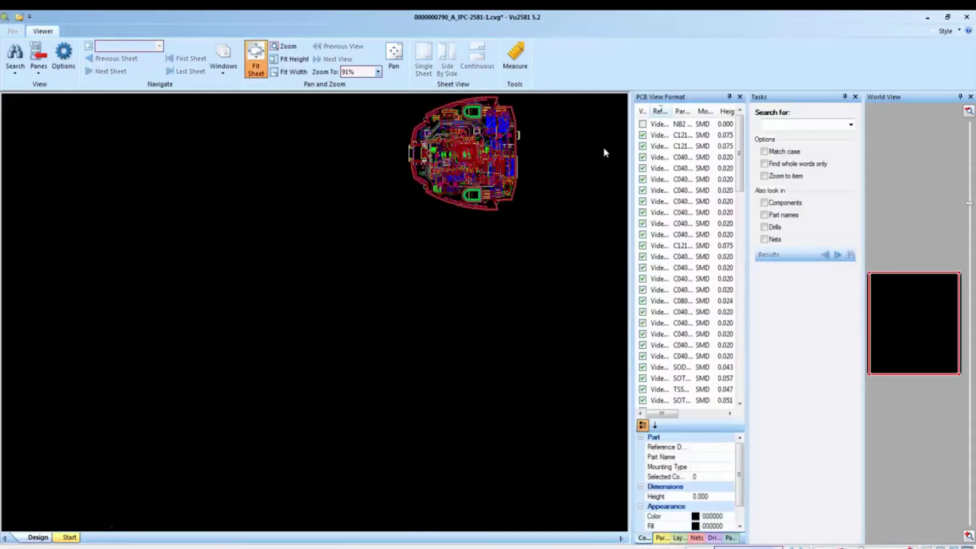
{"action": "mouse_move", "coordinate": [493, 143]}
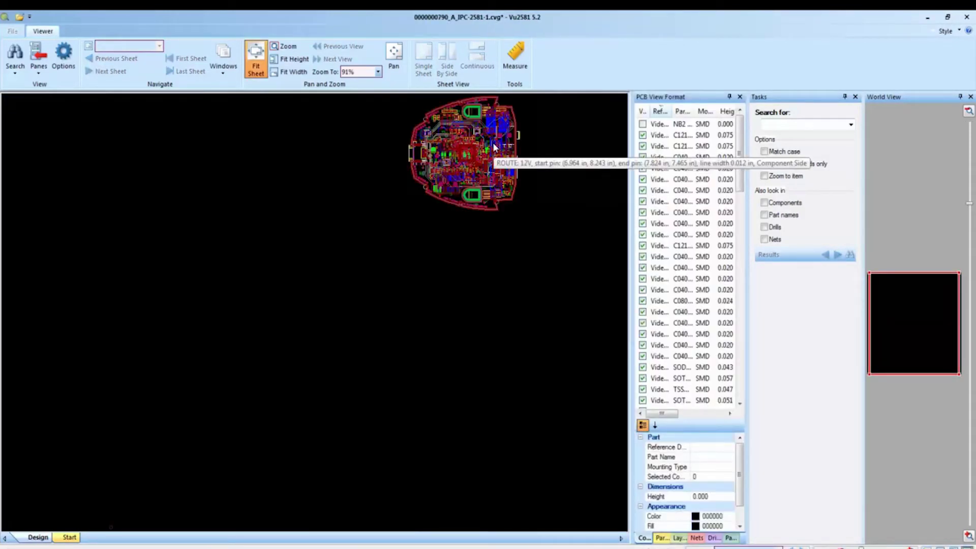
{"action": "scroll", "coordinate": [492, 143], "scroll_direction": "up", "scroll_amount": 2}
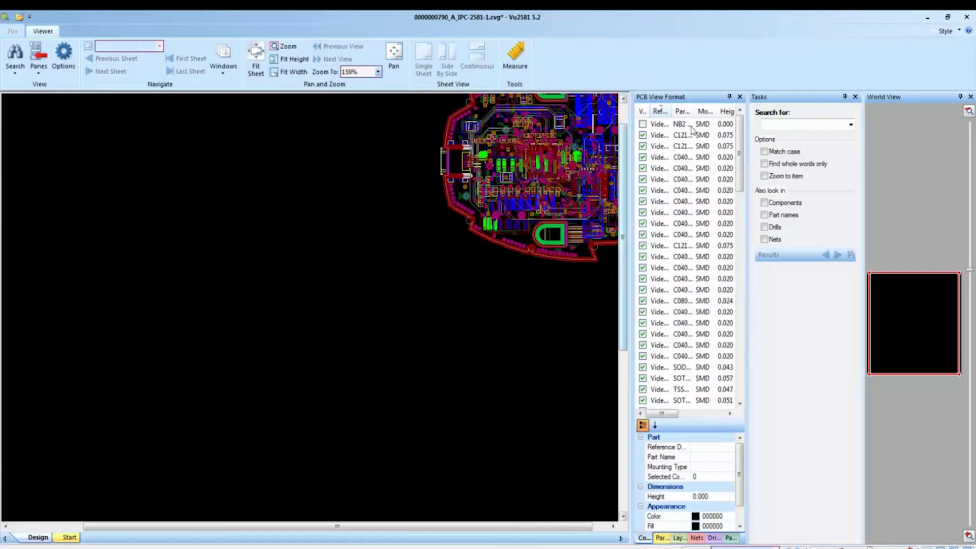
{"action": "left_click", "coordinate": [965, 19]}
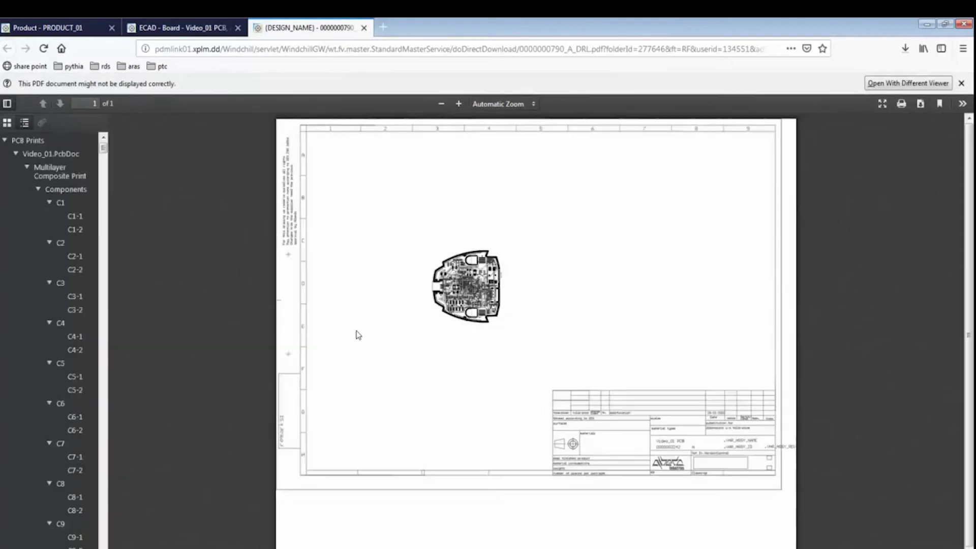
{"action": "scroll", "coordinate": [466, 306], "scroll_direction": "up", "scroll_amount": 3, "text": "ctrl"}
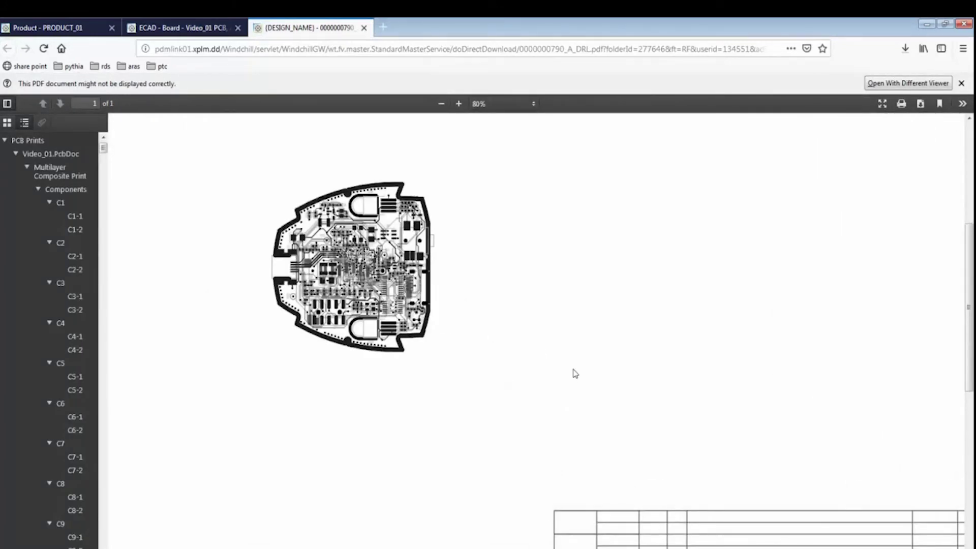
{"action": "scroll", "coordinate": [572, 373], "scroll_direction": "down", "scroll_amount": 6, "text": "ctrl"}
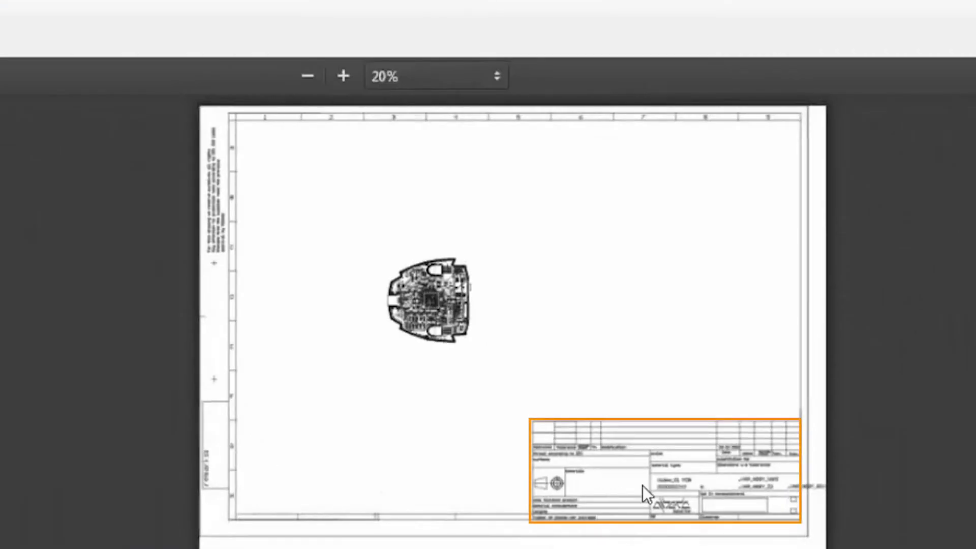
{"action": "scroll", "coordinate": [682, 487], "scroll_direction": "up", "scroll_amount": 4, "text": "ctrl"}
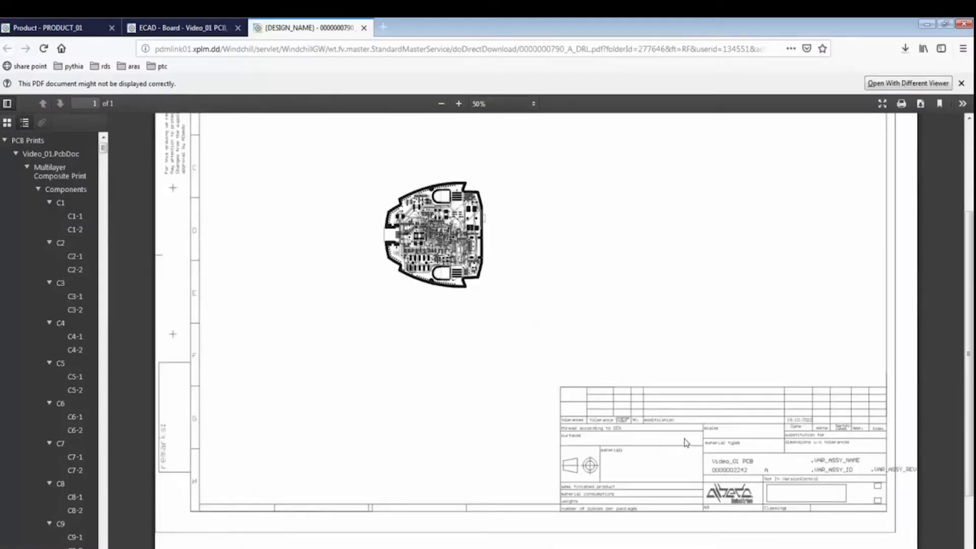
- Inspect the gerber.zip archive contents, then return to the Video_01 schematic's related objects
{"action": "left_click", "coordinate": [364, 29]}
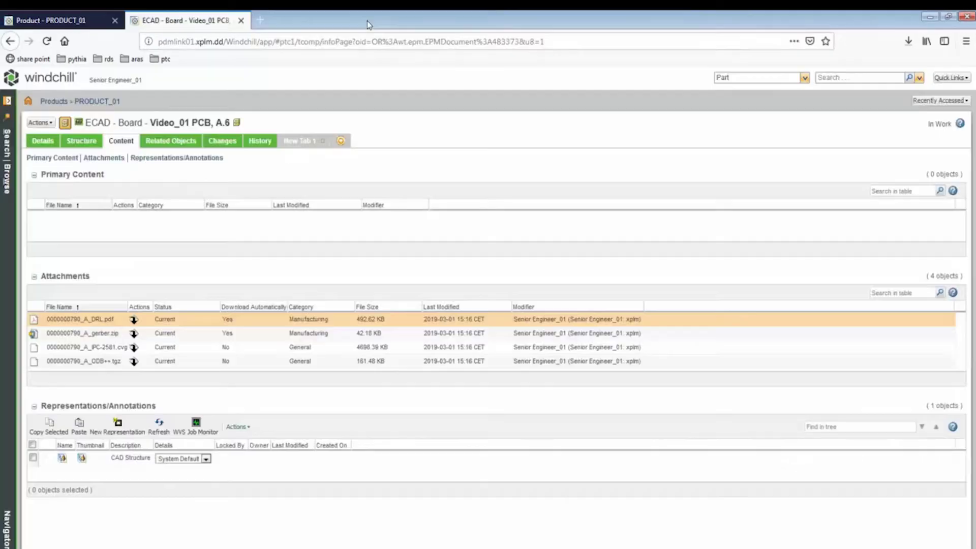
{"action": "left_click", "coordinate": [135, 333]}
{"action": "left_click", "coordinate": [451, 330]}
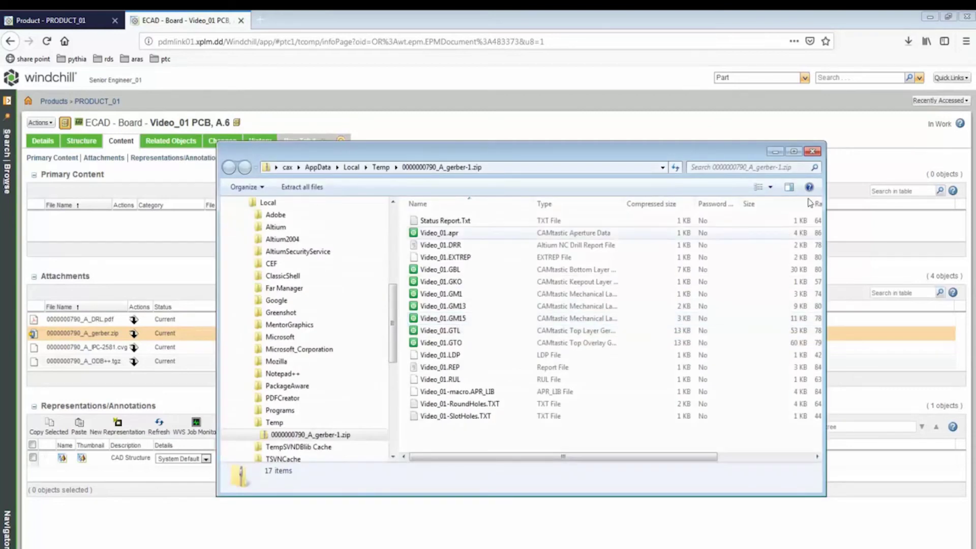
{"action": "left_click", "coordinate": [812, 151]}
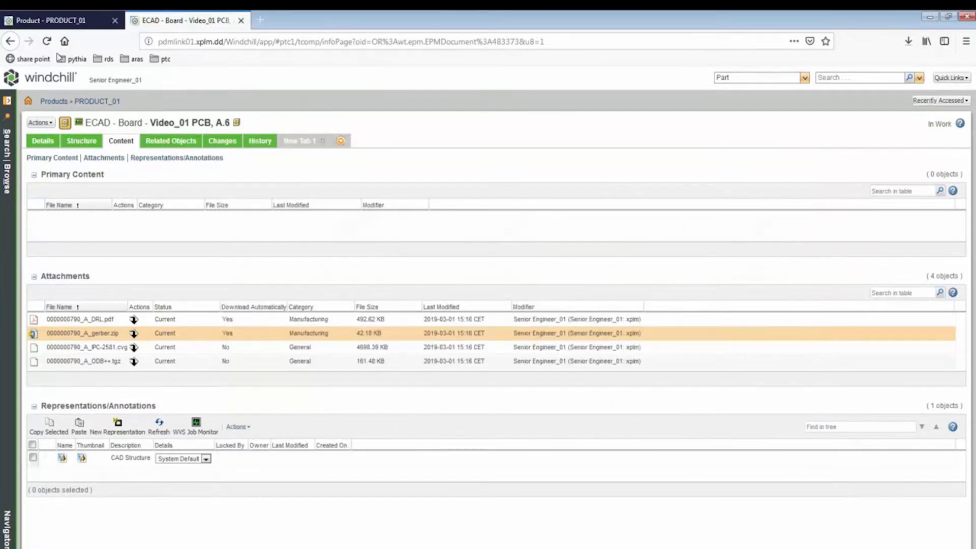
{"action": "left_click", "coordinate": [11, 43]}
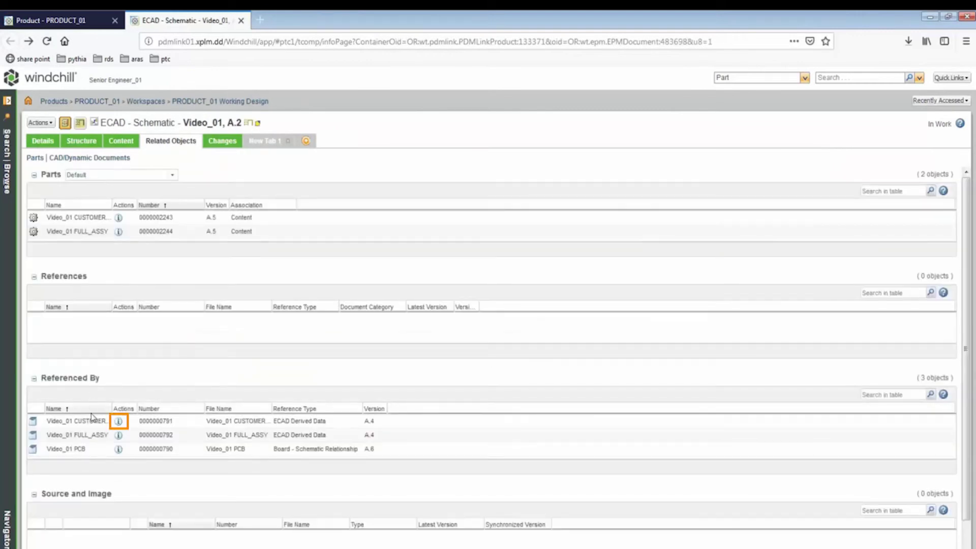
{"action": "left_click", "coordinate": [119, 422]}
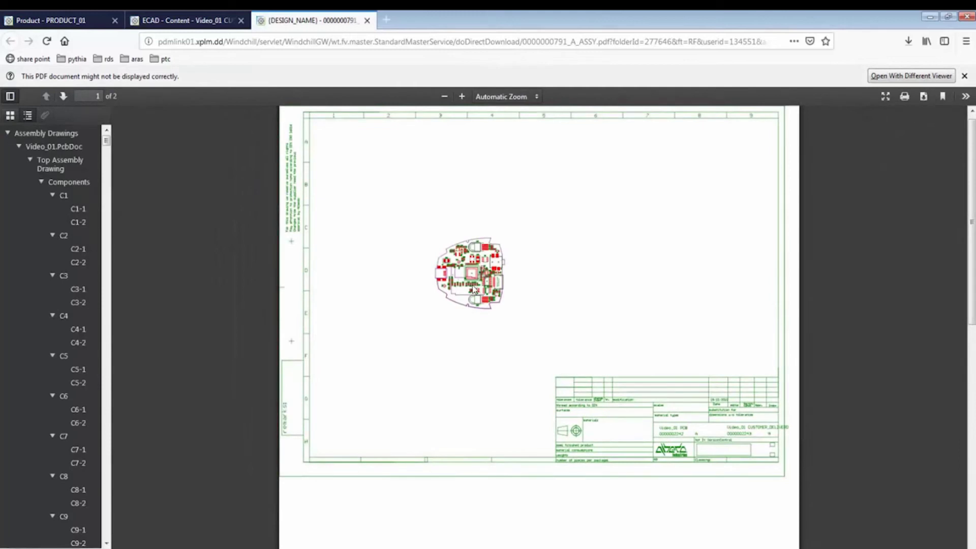
{"action": "scroll", "coordinate": [473, 288], "scroll_direction": "up", "scroll_amount": 5, "text": "ctrl"}
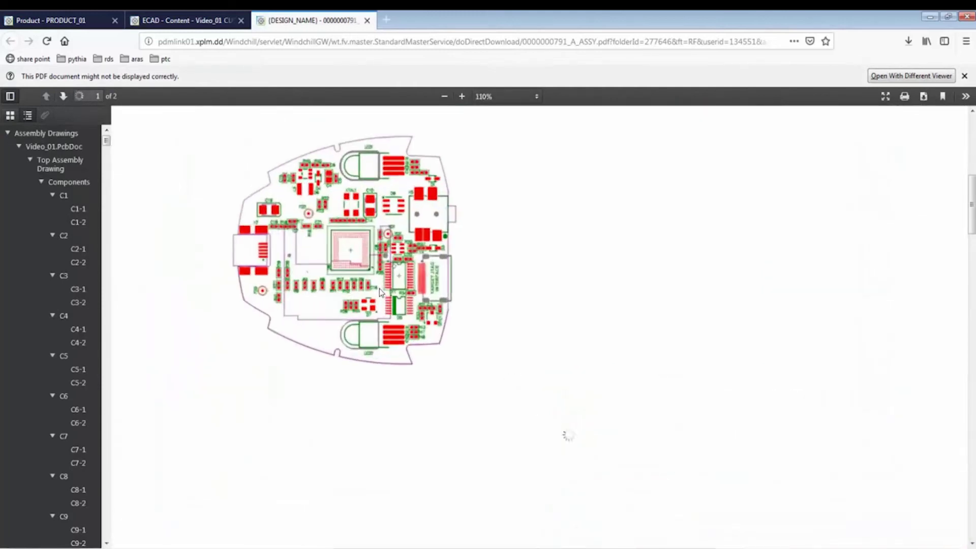
{"action": "scroll", "coordinate": [379, 288], "scroll_direction": "up", "scroll_amount": 3, "text": "ctrl"}
{"action": "scroll", "coordinate": [380, 293], "scroll_direction": "up", "scroll_amount": 3, "text": "ctrl"}
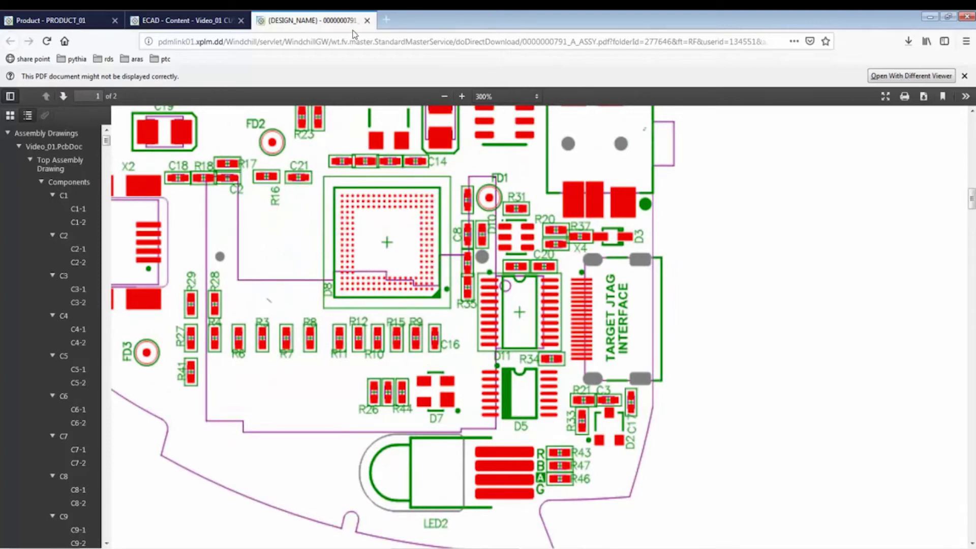
- Close the assembly PDF, inspect ASSY.zip's pick-and-place and status files, then go back to related objects
{"action": "left_click", "coordinate": [366, 22]}
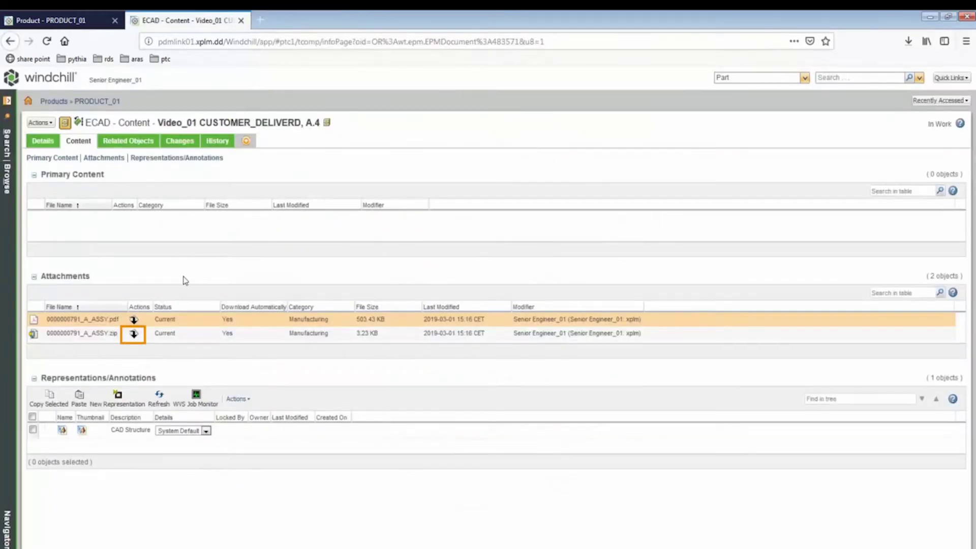
{"action": "left_click", "coordinate": [134, 334]}
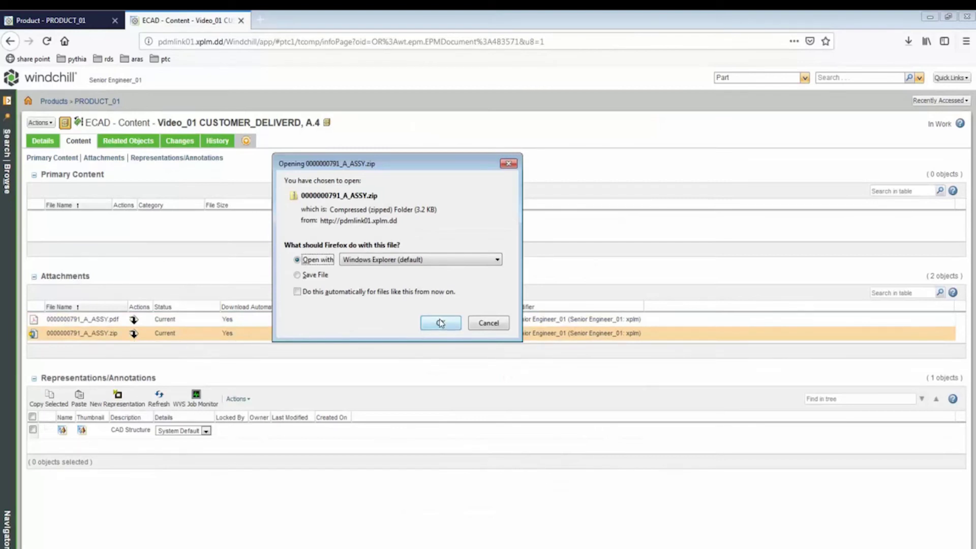
{"action": "left_click", "coordinate": [440, 323]}
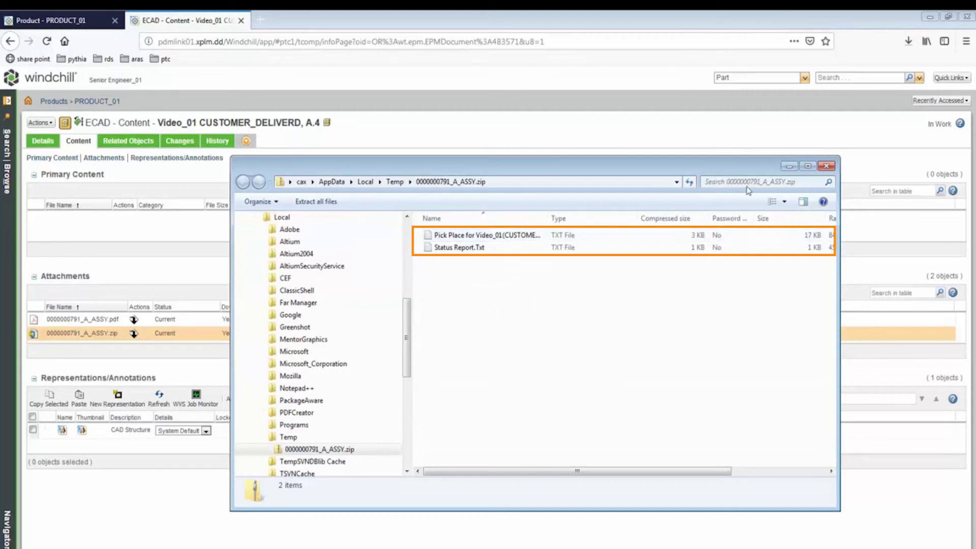
{"action": "left_click", "coordinate": [827, 166]}
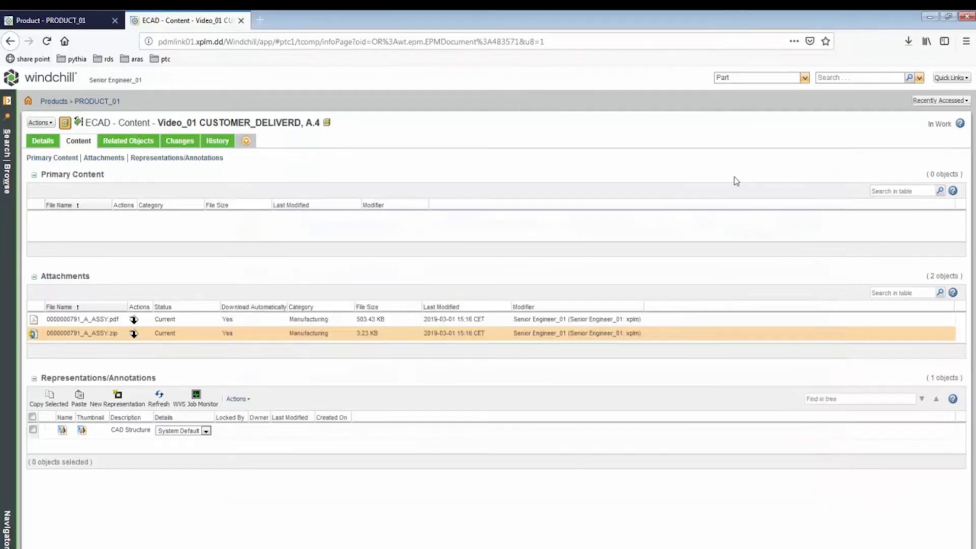
{"action": "left_click", "coordinate": [9, 41]}
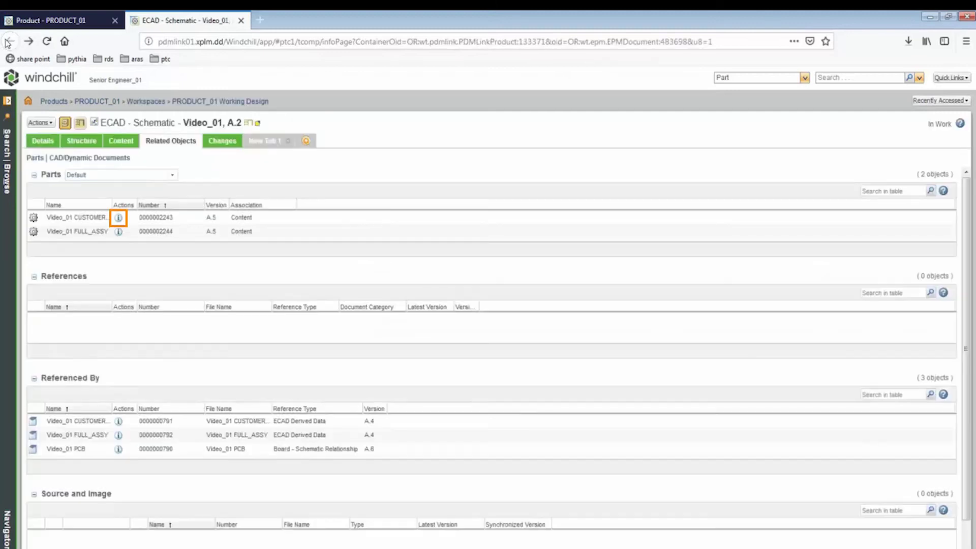
{"action": "left_click", "coordinate": [118, 217]}
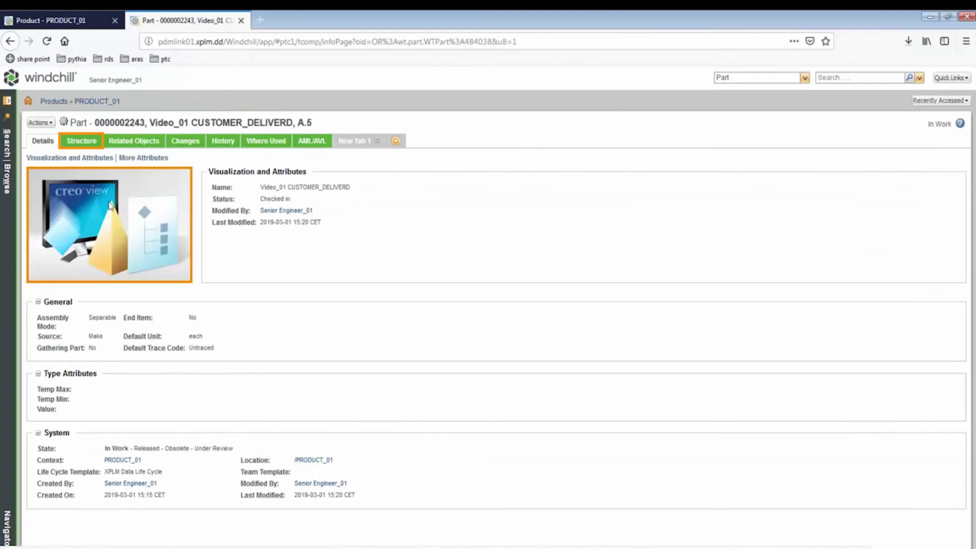
{"action": "left_click", "coordinate": [81, 142]}
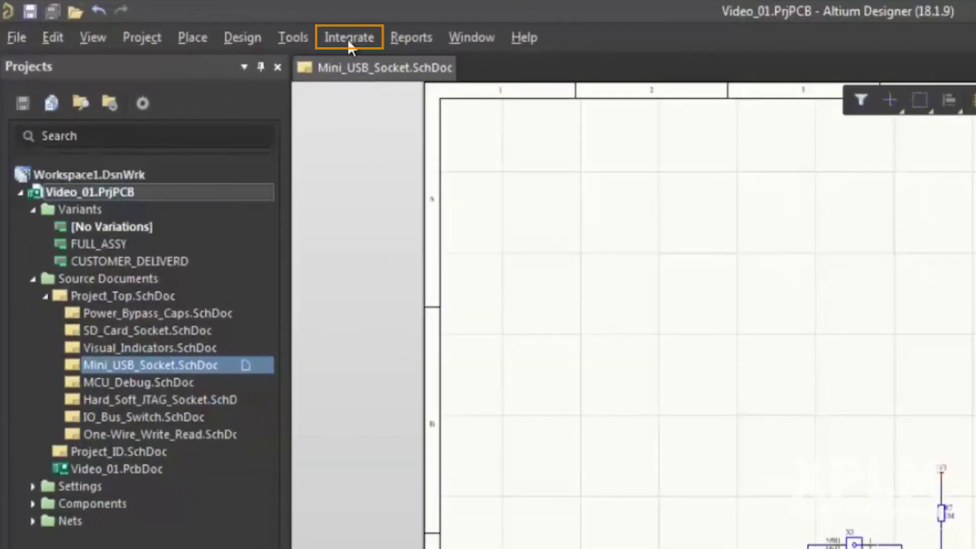
- Launch Integrate > Synchronize Parts to check for the 19 missing parts
{"action": "left_click", "coordinate": [349, 42]}
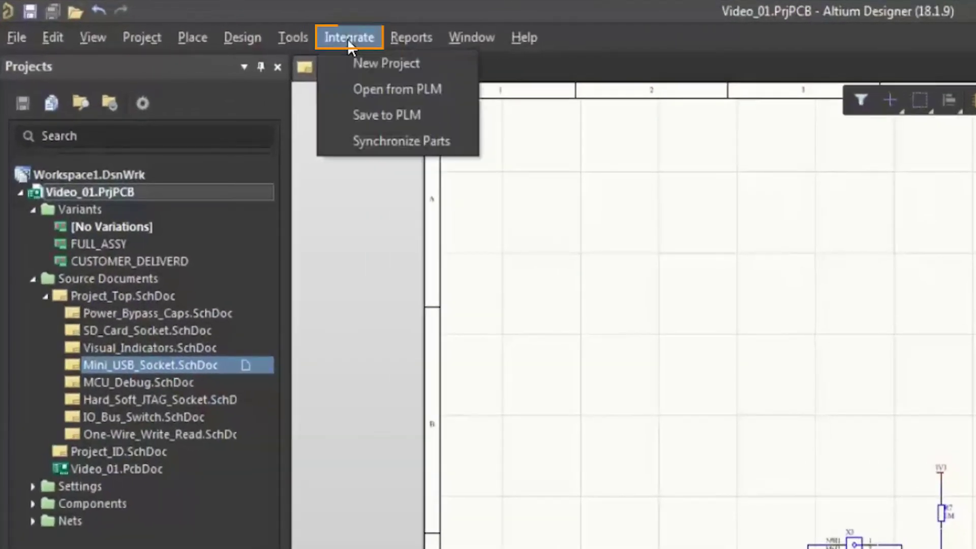
{"action": "left_click", "coordinate": [434, 136]}
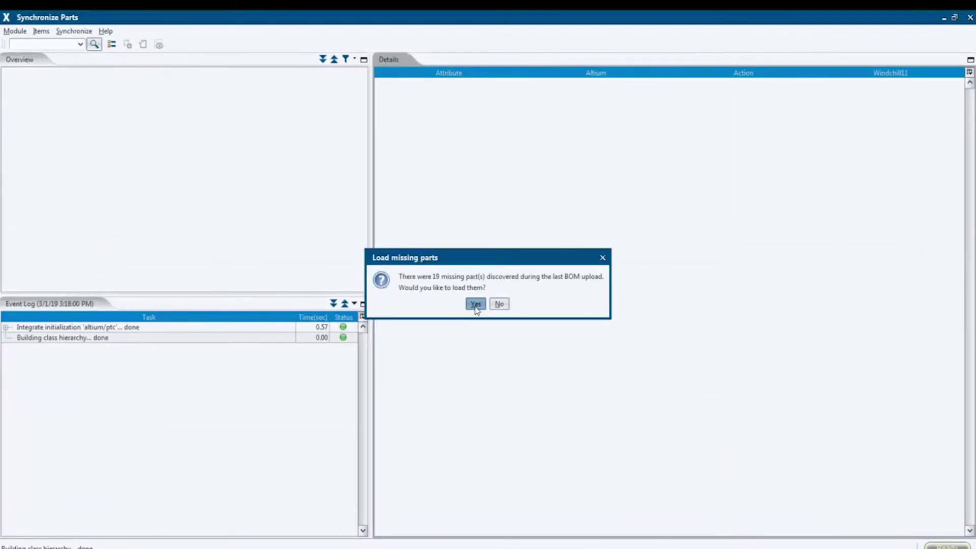
- Load the 19 missing parts and synchronize 100012-001, 100545-001 and 100450-001 to Windchill
{"action": "left_click", "coordinate": [472, 304]}
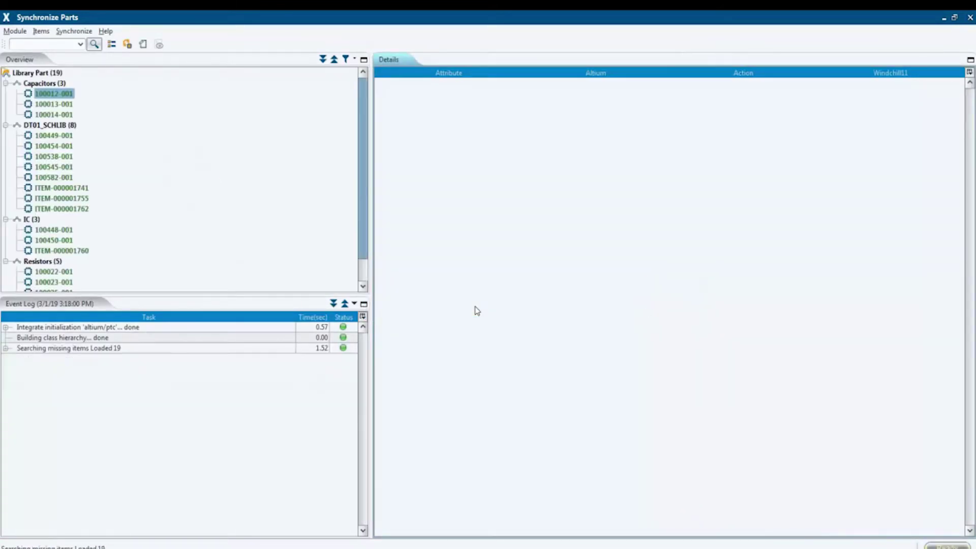
{"action": "left_click", "coordinate": [53, 167]}
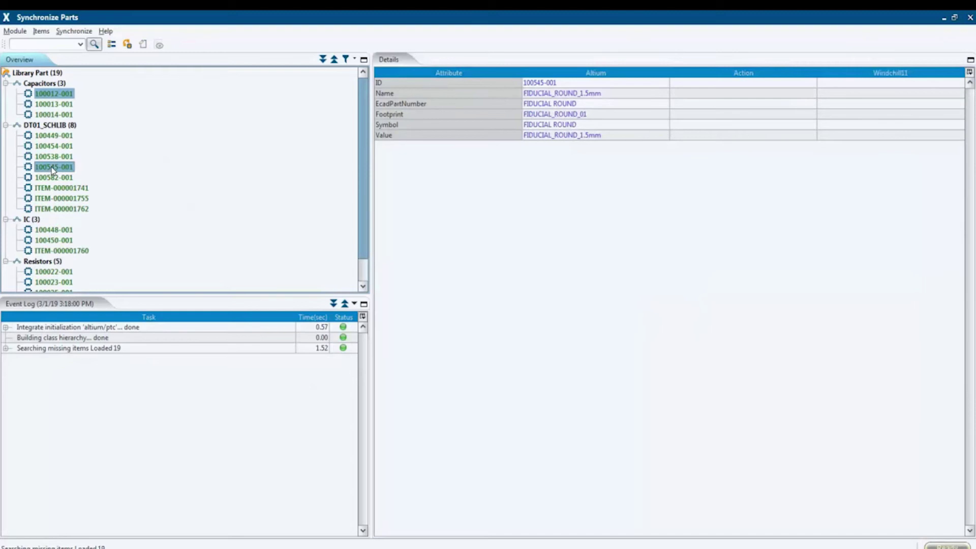
{"action": "left_click", "coordinate": [63, 240], "text": "ctrl"}
{"action": "right_click", "coordinate": [63, 241]}
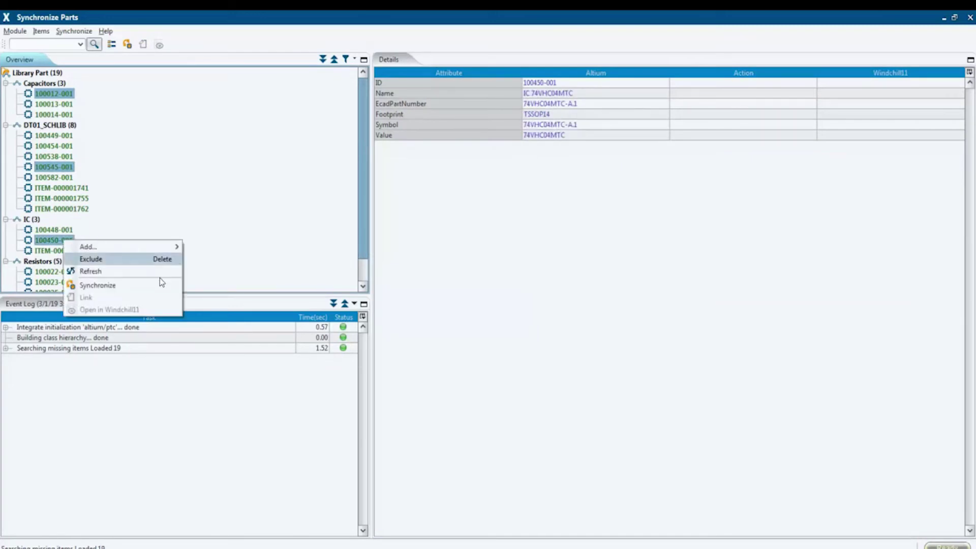
{"action": "left_click", "coordinate": [169, 287]}
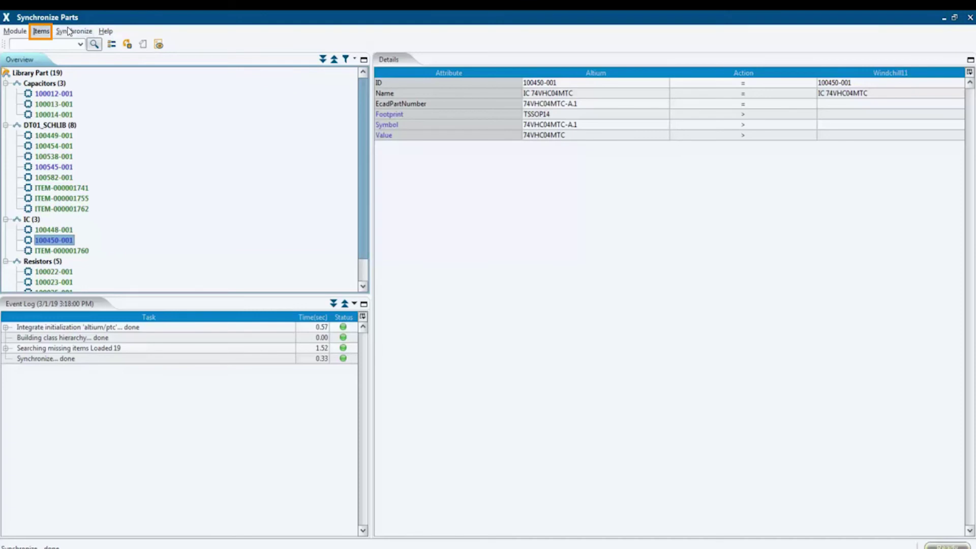
- Add all IC and Resistors class items to the part list, then close the synchronization window
{"action": "left_click", "coordinate": [45, 32]}
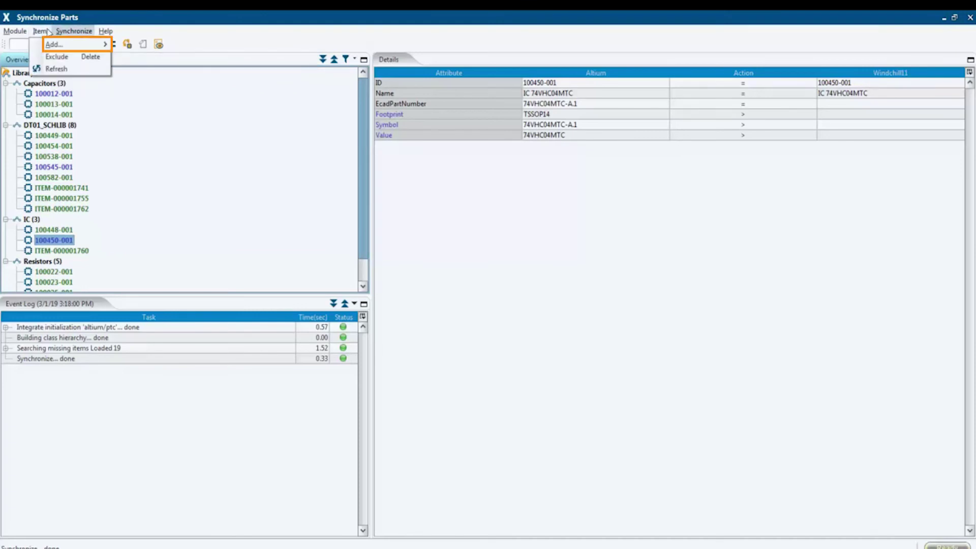
{"action": "mouse_move", "coordinate": [51, 48]}
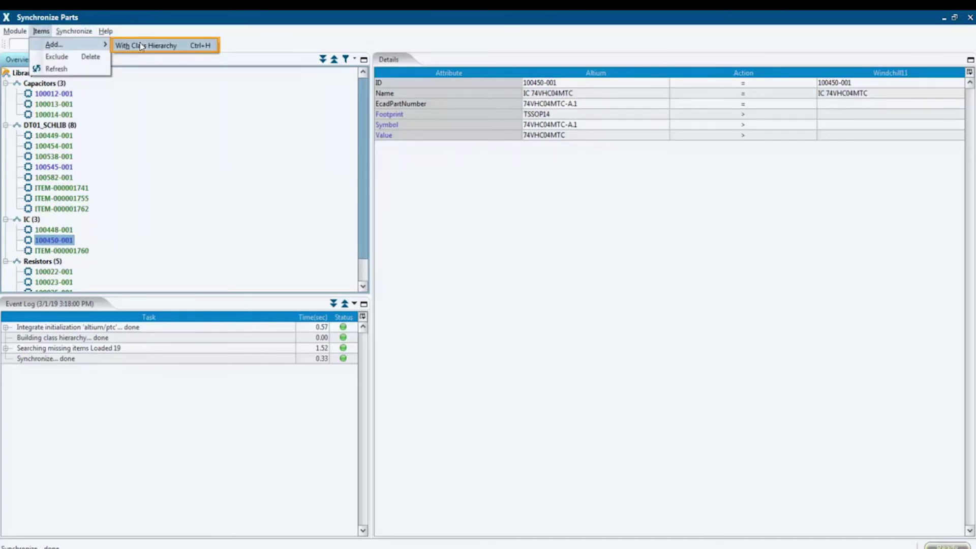
{"action": "left_click", "coordinate": [142, 46]}
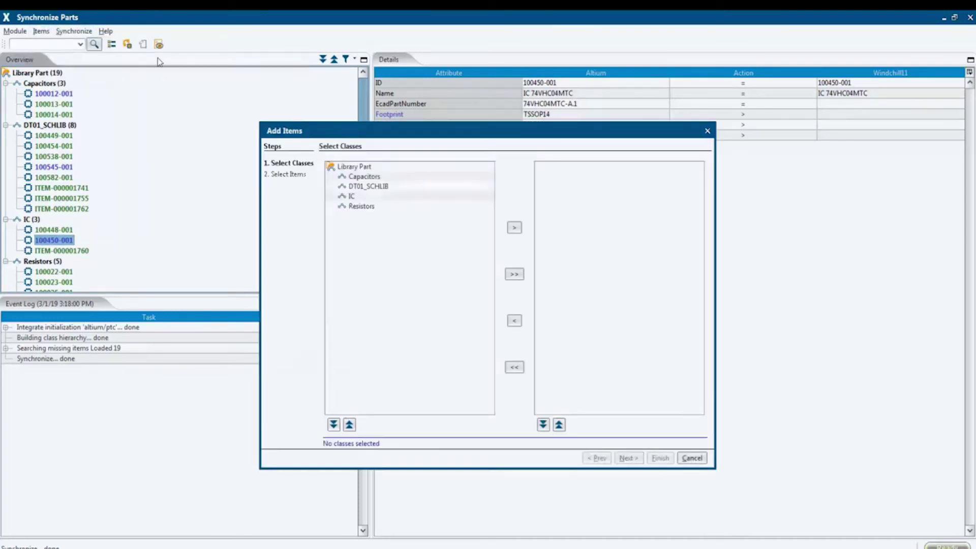
{"action": "double_click", "coordinate": [377, 206]}
{"action": "double_click", "coordinate": [368, 197]}
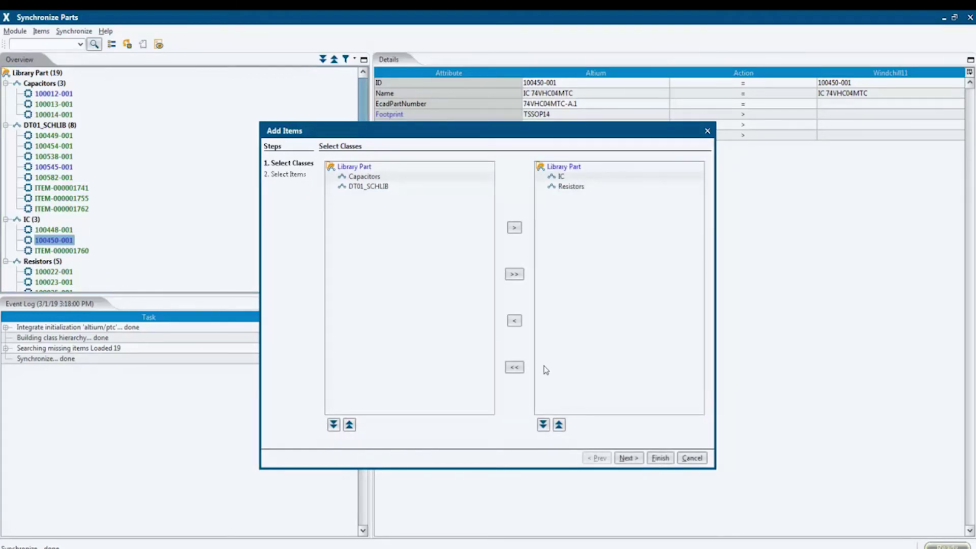
{"action": "left_click", "coordinate": [628, 458]}
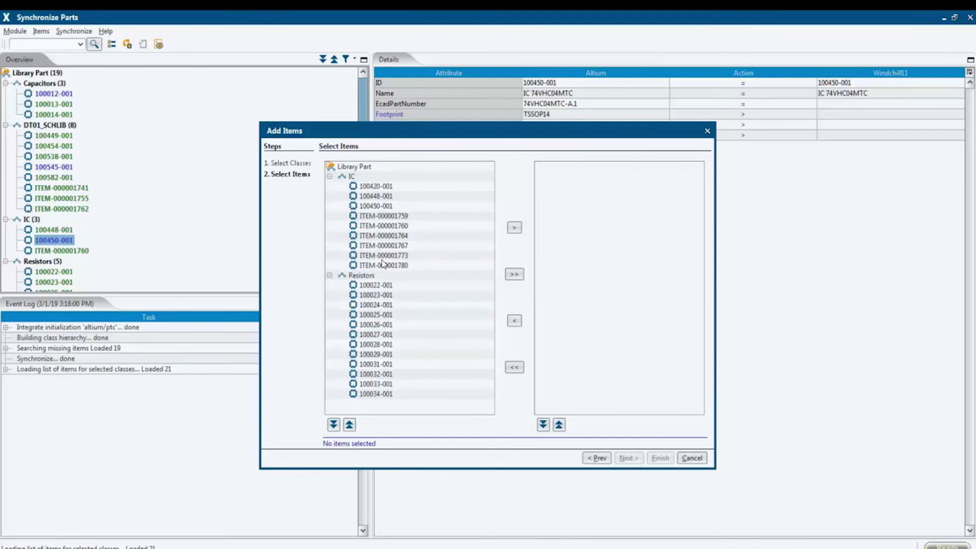
{"action": "left_click", "coordinate": [514, 274]}
{"action": "left_click", "coordinate": [669, 460]}
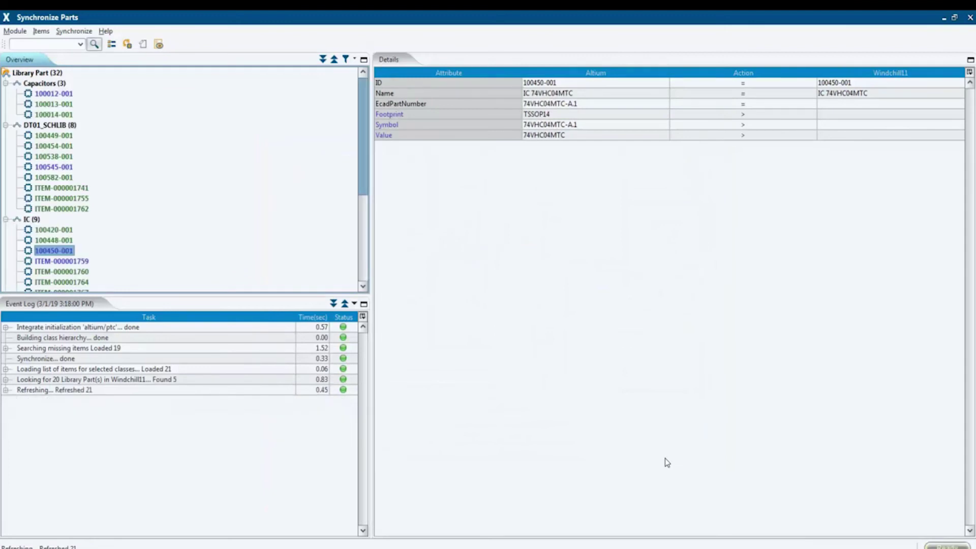
{"action": "left_click", "coordinate": [970, 18]}
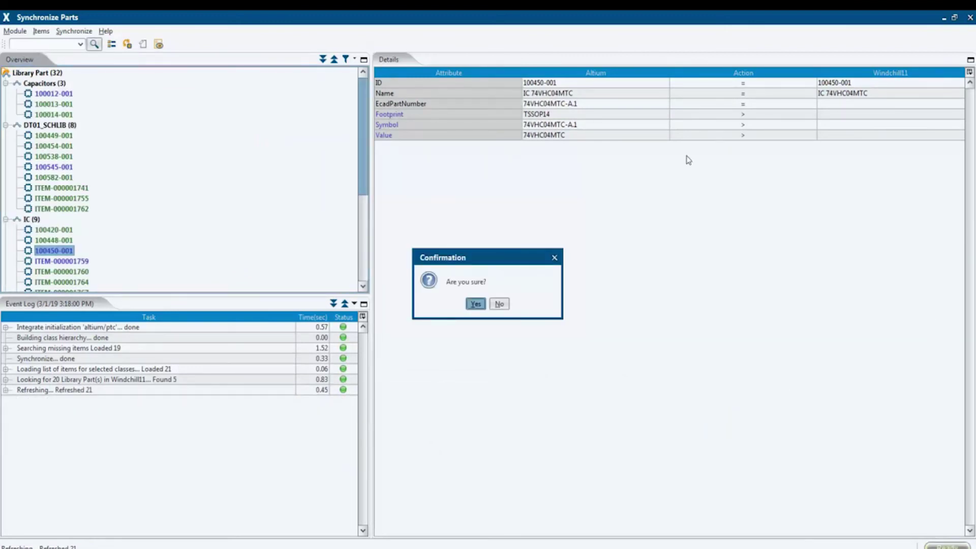
{"action": "left_click", "coordinate": [476, 304]}
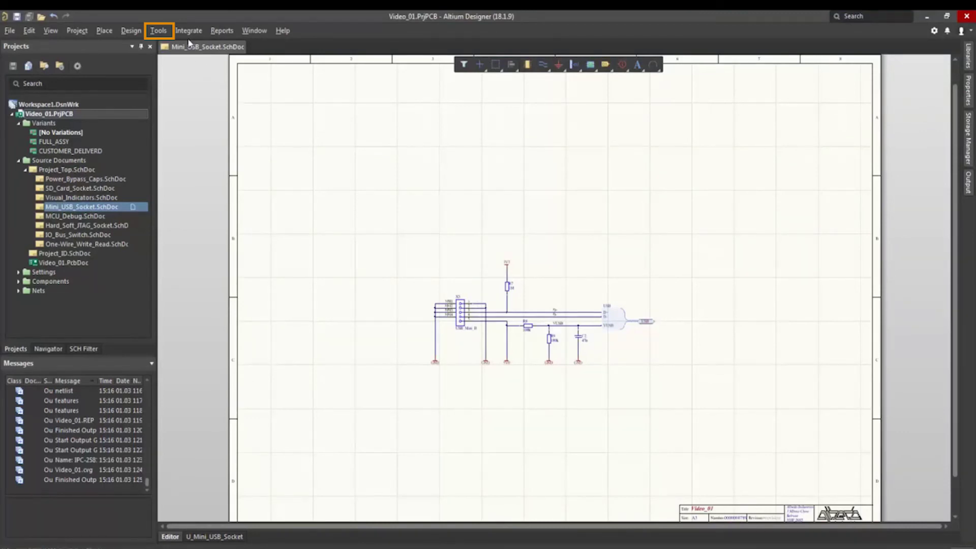
- Update parameters from the database for all sheets and execute the 75 comment changes to =value
{"action": "left_click", "coordinate": [158, 30]}
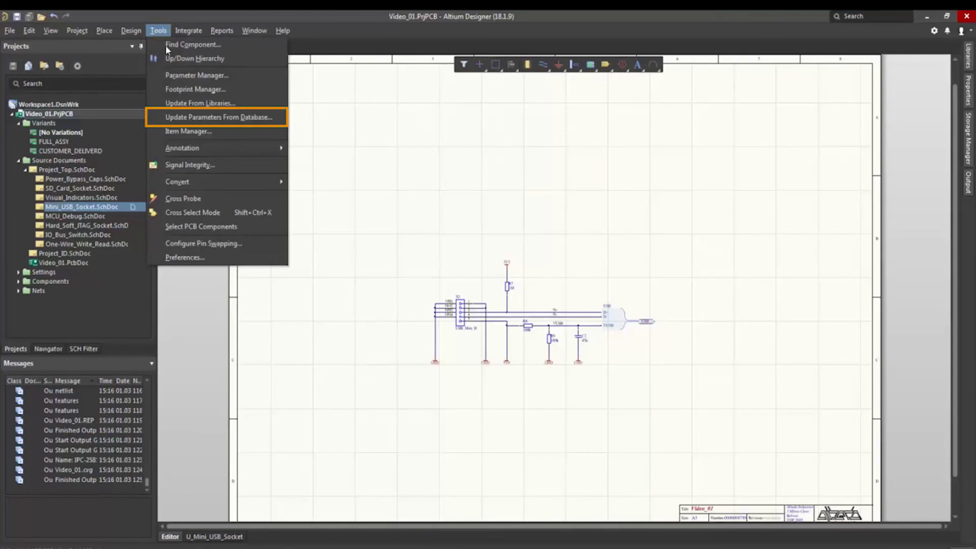
{"action": "left_click", "coordinate": [224, 117]}
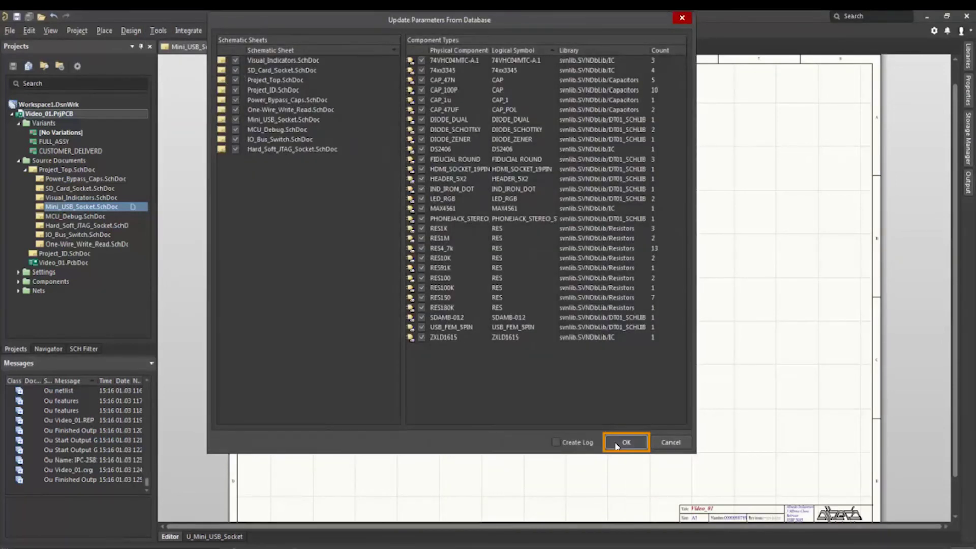
{"action": "left_click", "coordinate": [615, 441]}
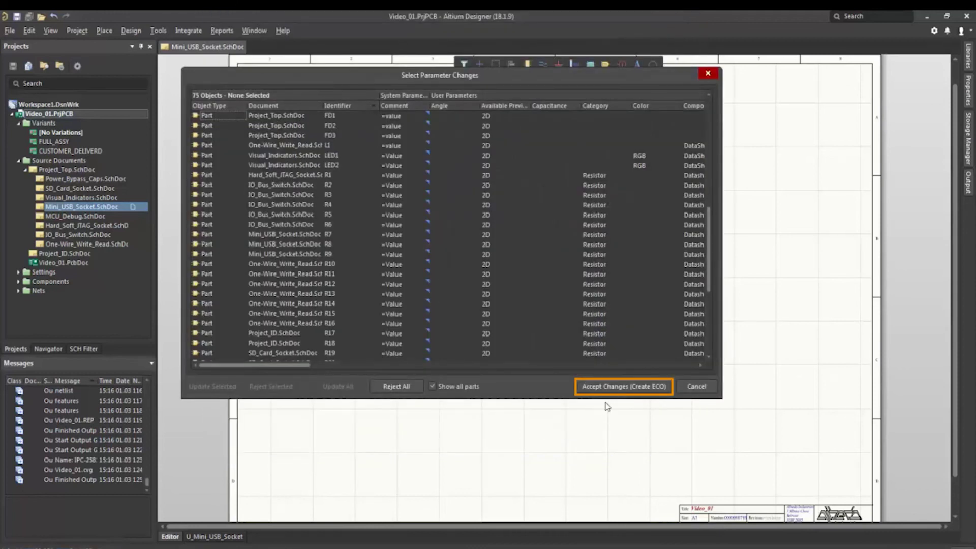
{"action": "left_click", "coordinate": [619, 389]}
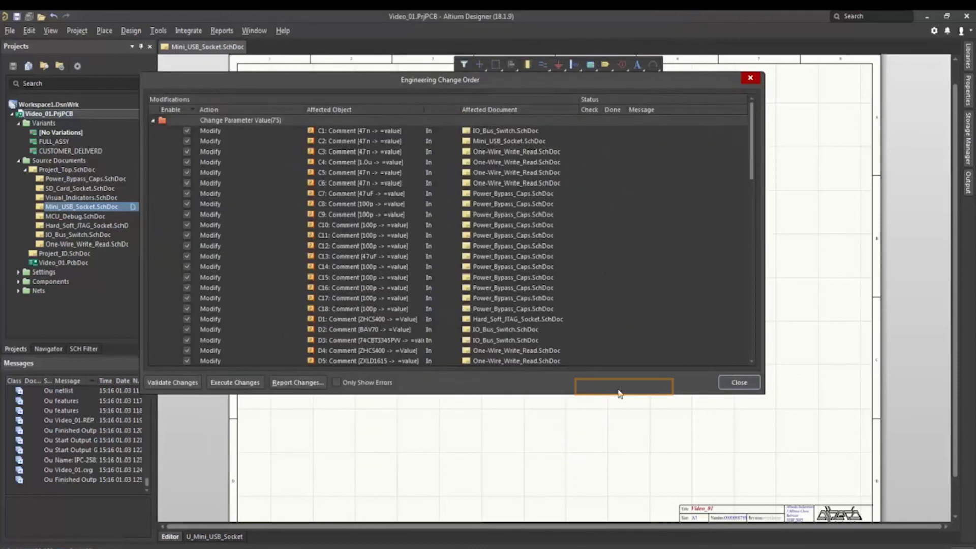
{"action": "left_click", "coordinate": [252, 384]}
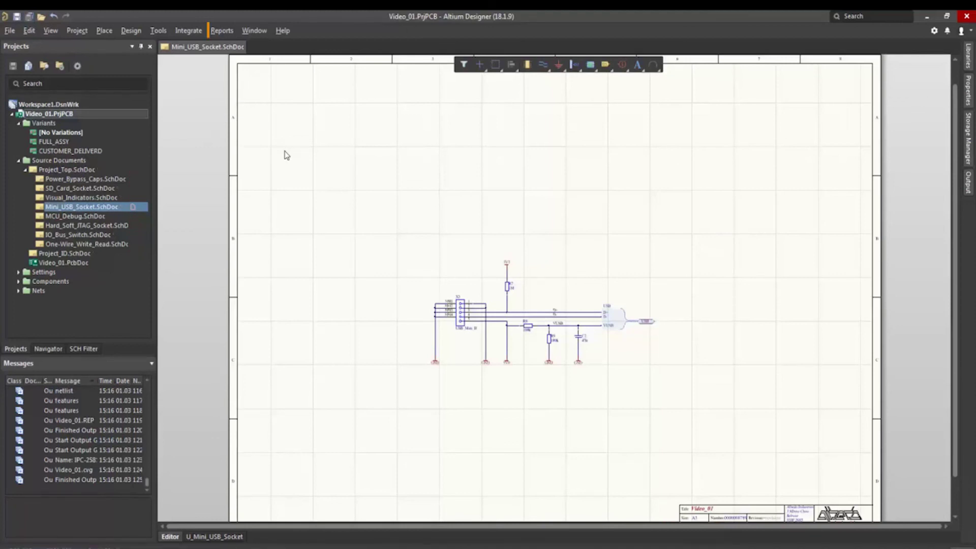
- Open Save to PLM and unselect every output, leaving only Keep Reserved ticked
{"action": "left_click", "coordinate": [188, 30]}
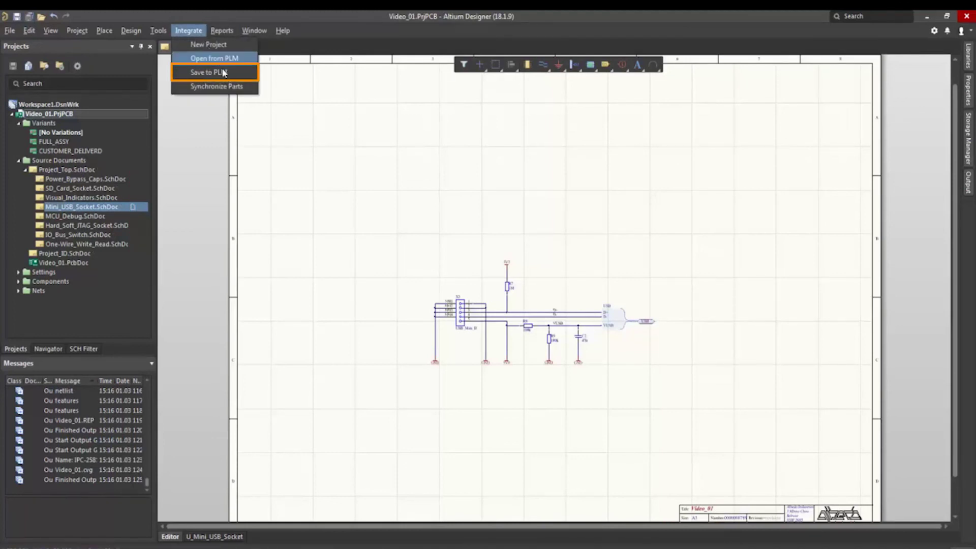
{"action": "left_click", "coordinate": [237, 75]}
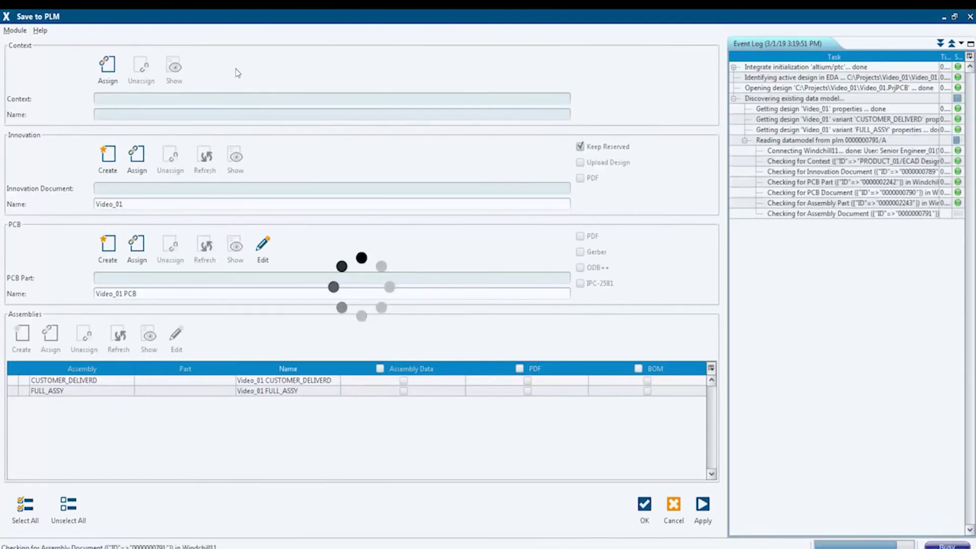
{"action": "left_click", "coordinate": [67, 507]}
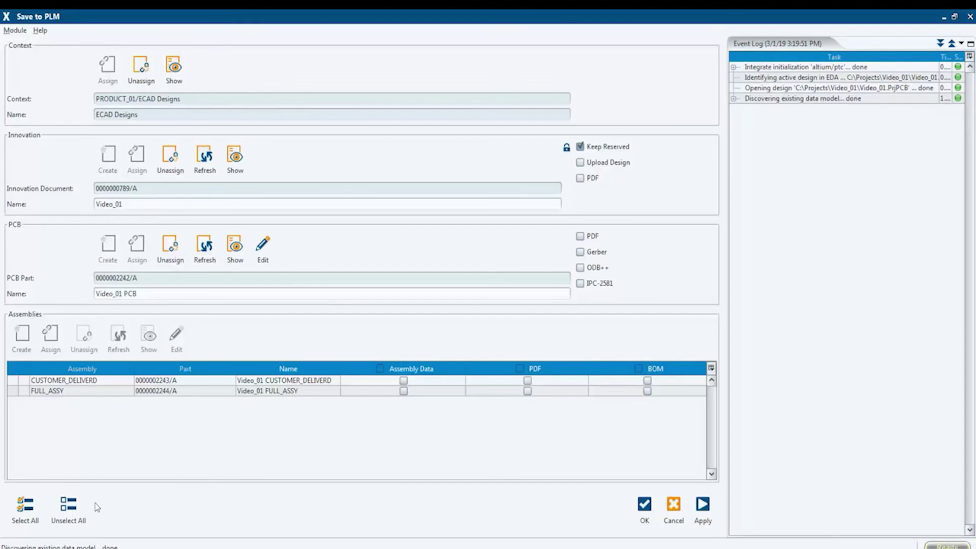
- Tick BOM for both assemblies, apply, and filter the BOM comparison to added parts only
{"action": "left_click", "coordinate": [639, 369]}
{"action": "left_click", "coordinate": [702, 505]}
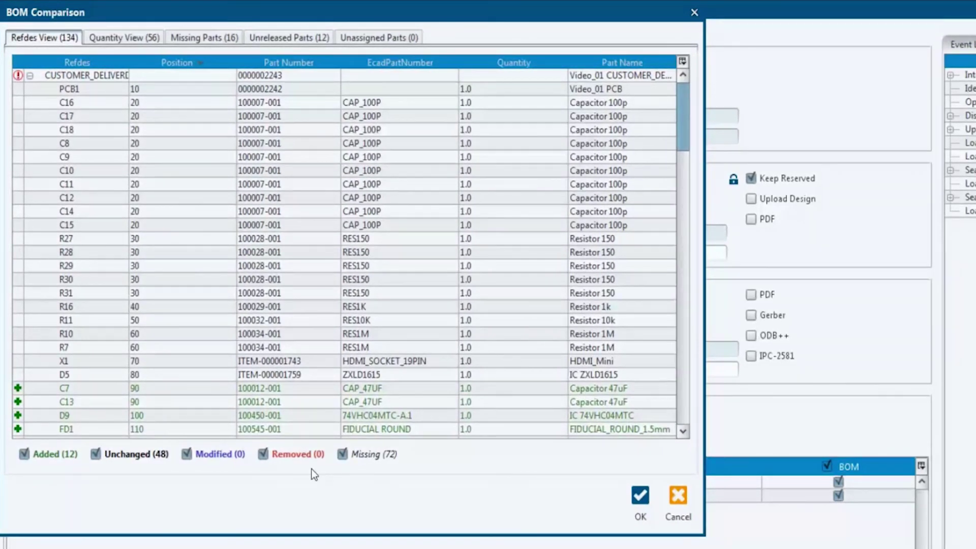
{"action": "left_click", "coordinate": [346, 457]}
{"action": "left_click", "coordinate": [133, 456]}
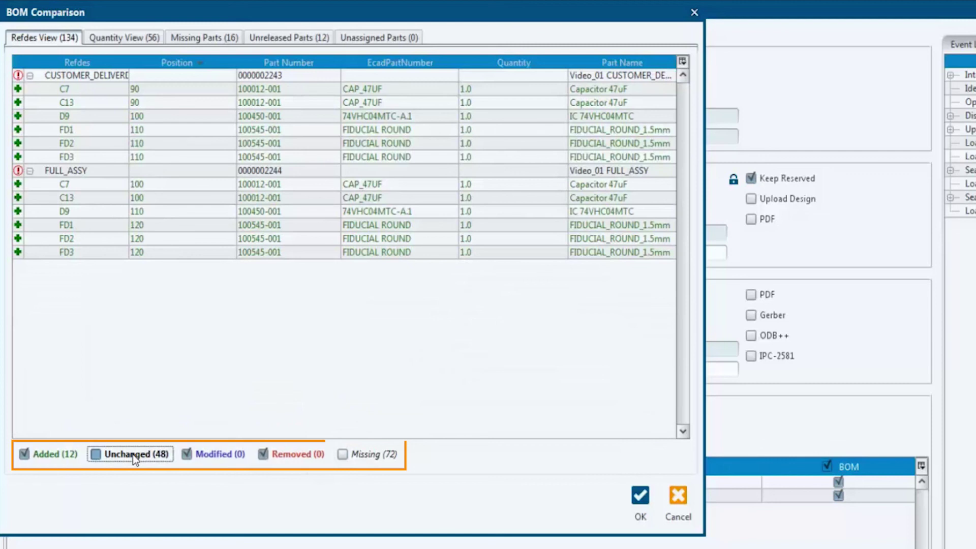
- Filter the quantity comparison to added parts, then accept and upload the BOM differences
{"action": "left_click", "coordinate": [135, 38]}
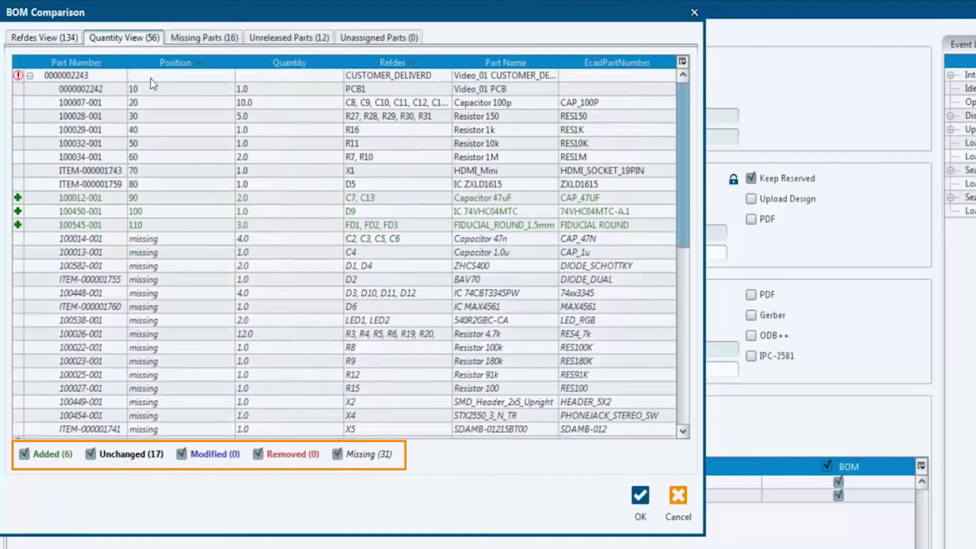
{"action": "left_click", "coordinate": [350, 458]}
{"action": "left_click", "coordinate": [136, 454]}
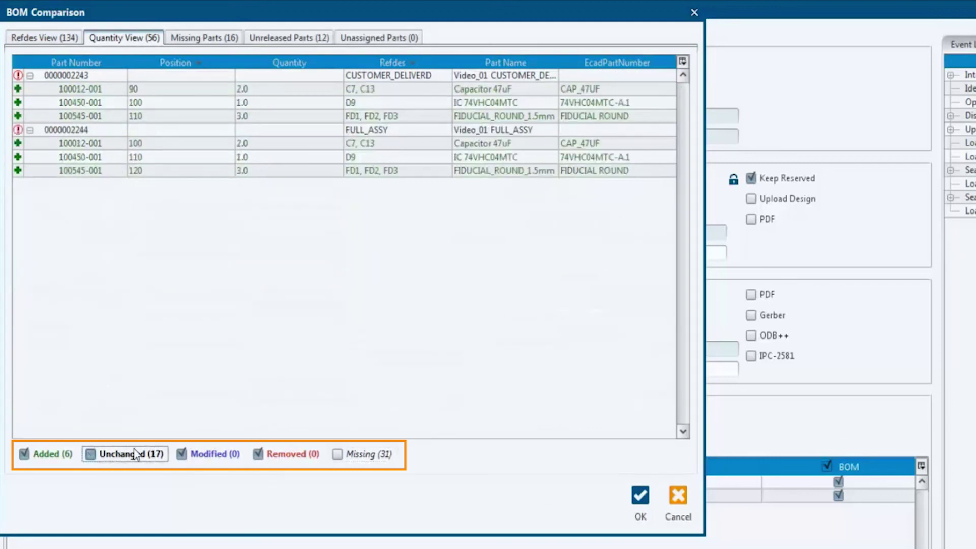
{"action": "left_click", "coordinate": [642, 497]}
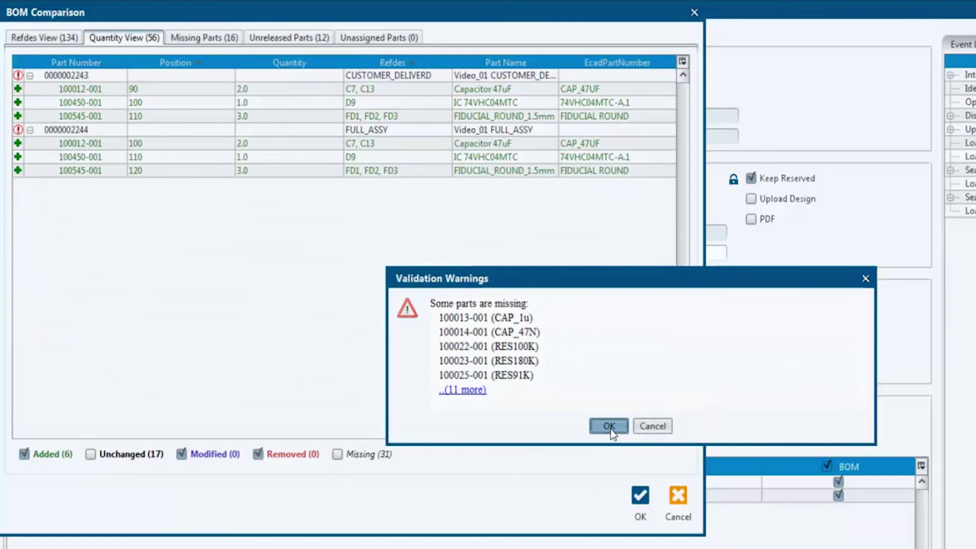
{"action": "left_click", "coordinate": [609, 427]}
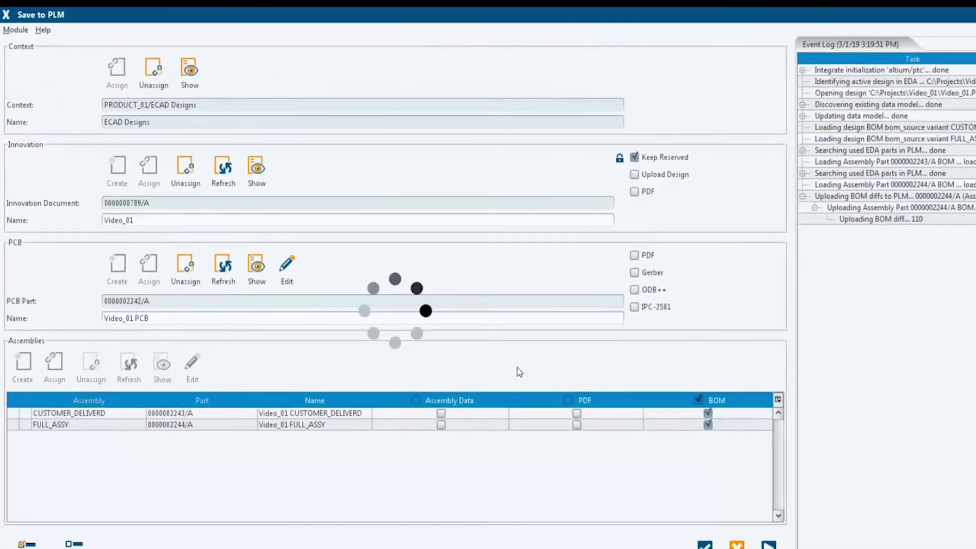